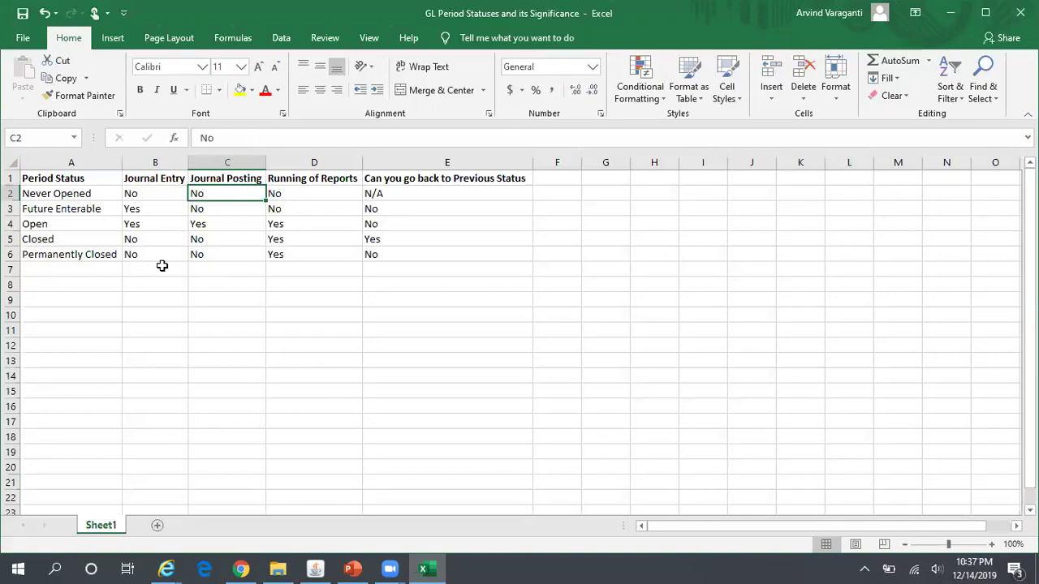
Review the Never Opened and Future Enterable rows of the period status table, including journal entry, journal posting and reporting permissions.
key("Right")
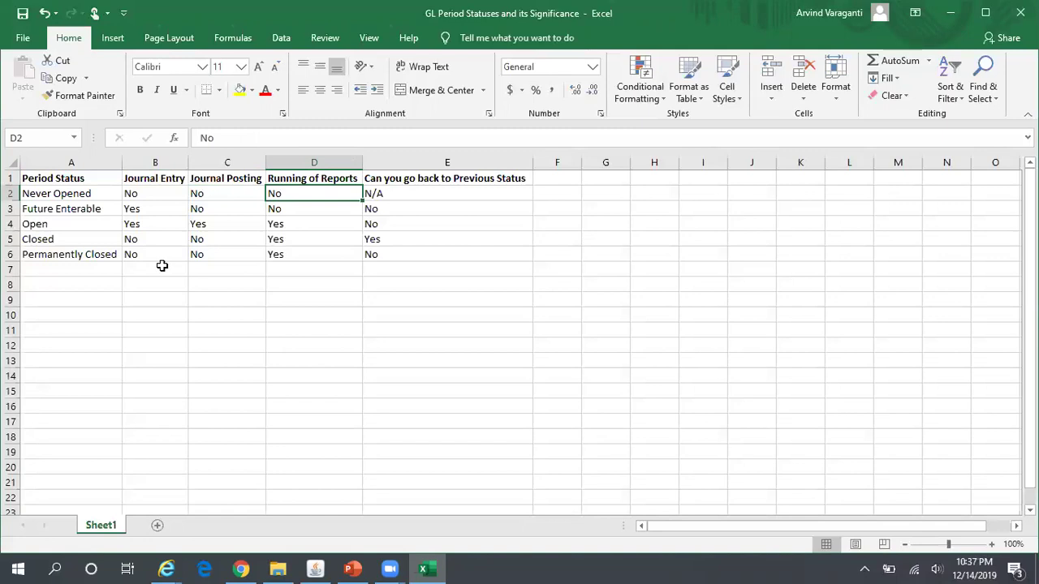
key("Left")
key("Left")
key("Down")
key("Left")
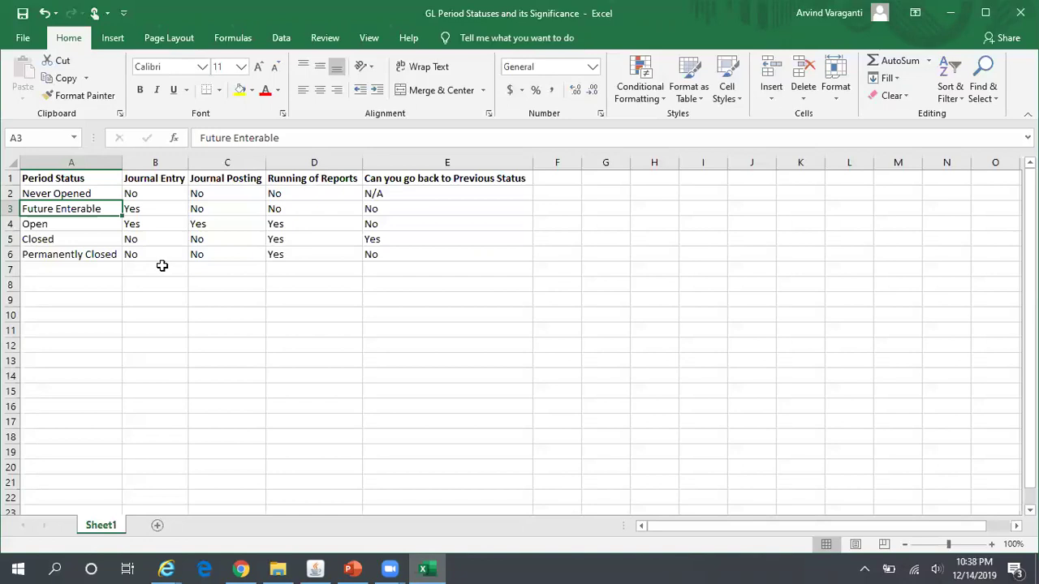
key("Up")
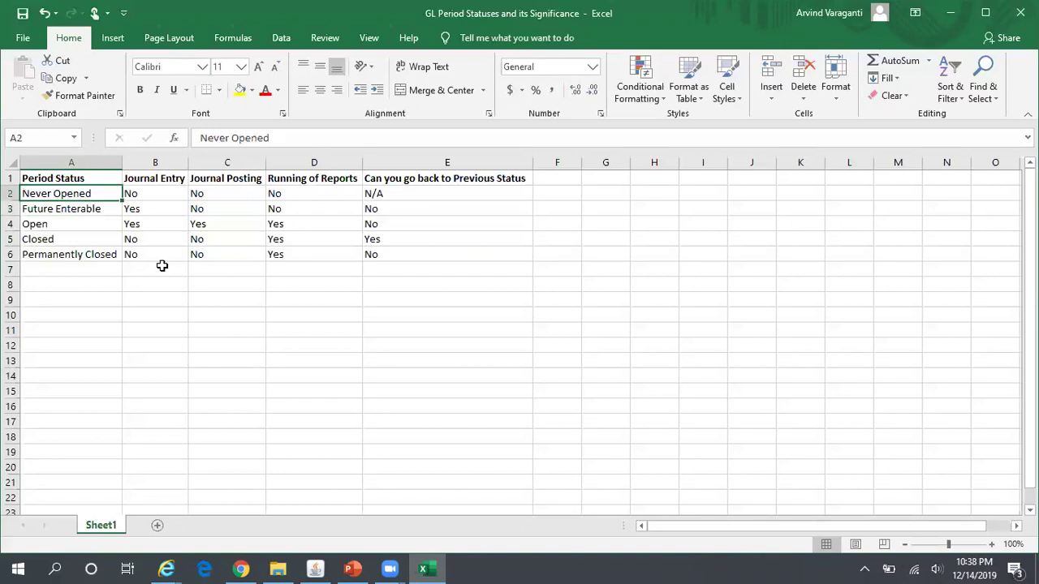
key("Down")
key("Down")
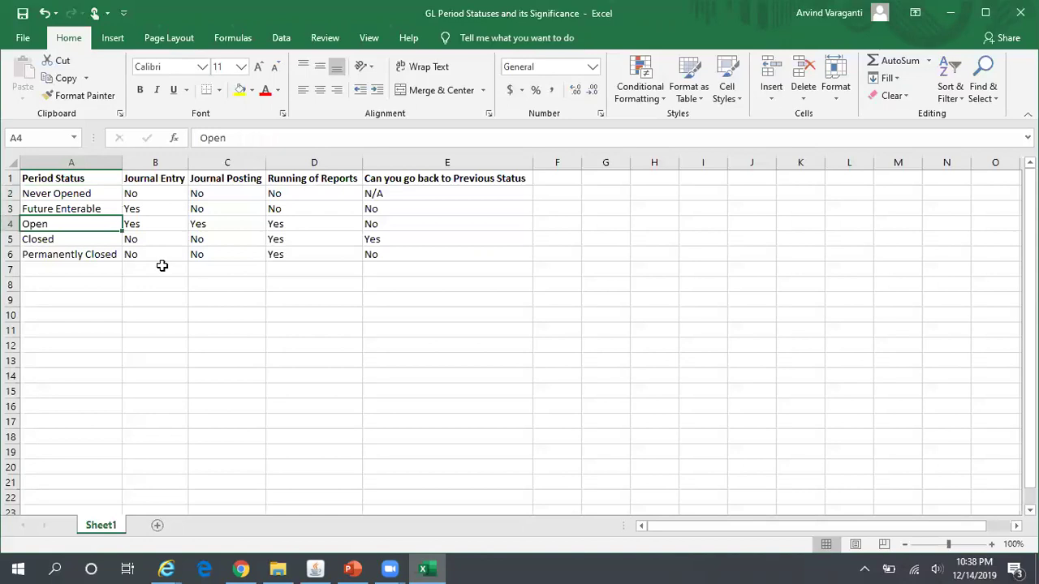
key("Up")
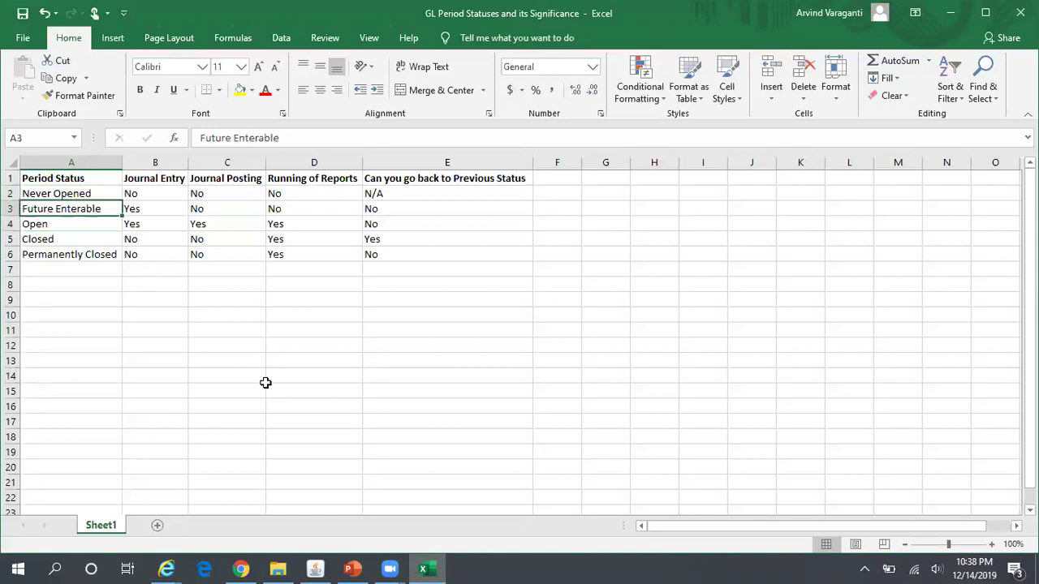
Switch to Oracle Applications and open the Accounting Setups page of the Accounting Setup Manager in the browser.
left_click(316, 568)
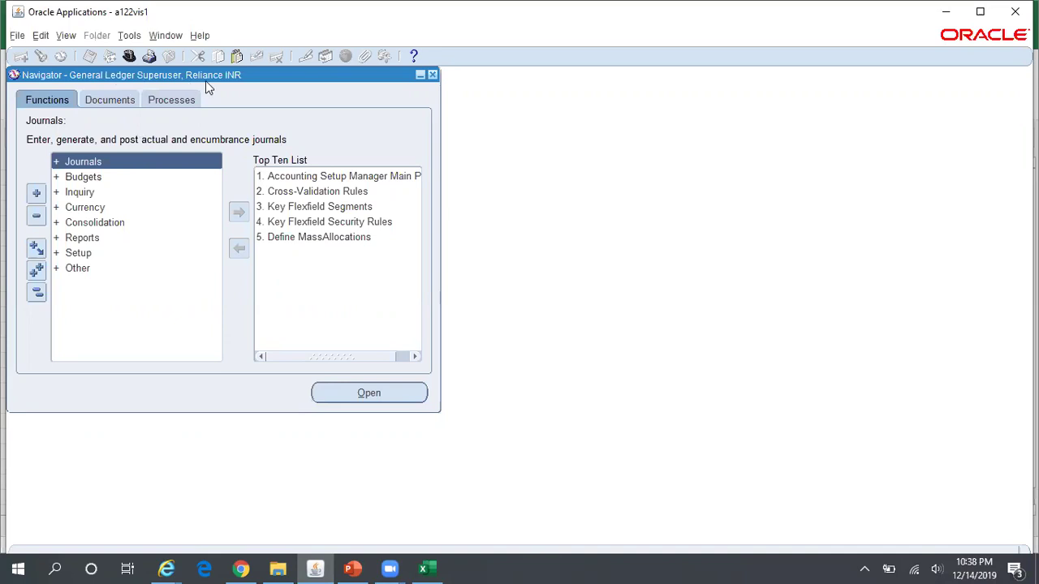
double_click(78, 252)
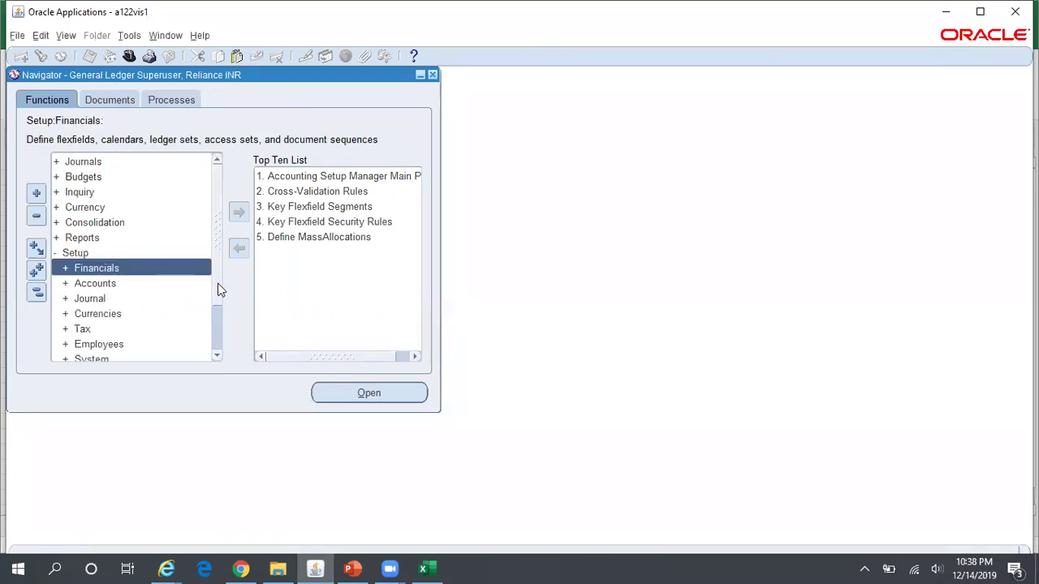
double_click(164, 267)
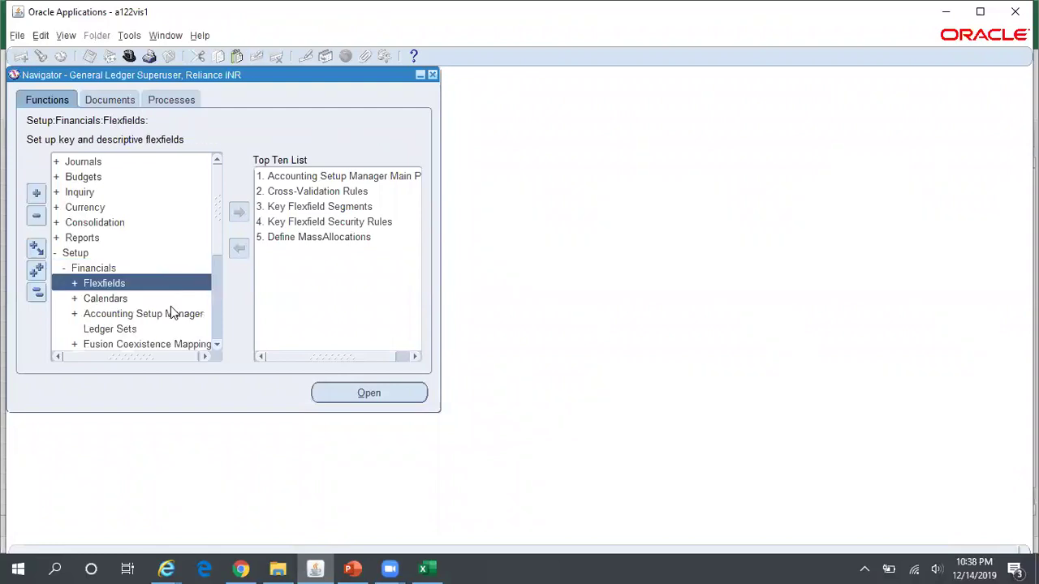
double_click(175, 315)
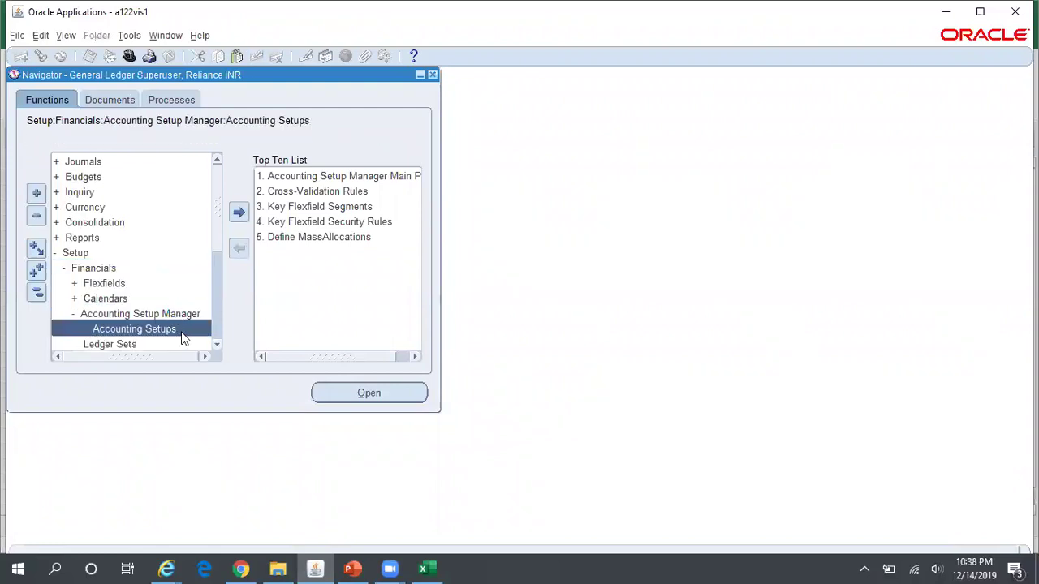
double_click(182, 333)
left_click(166, 567)
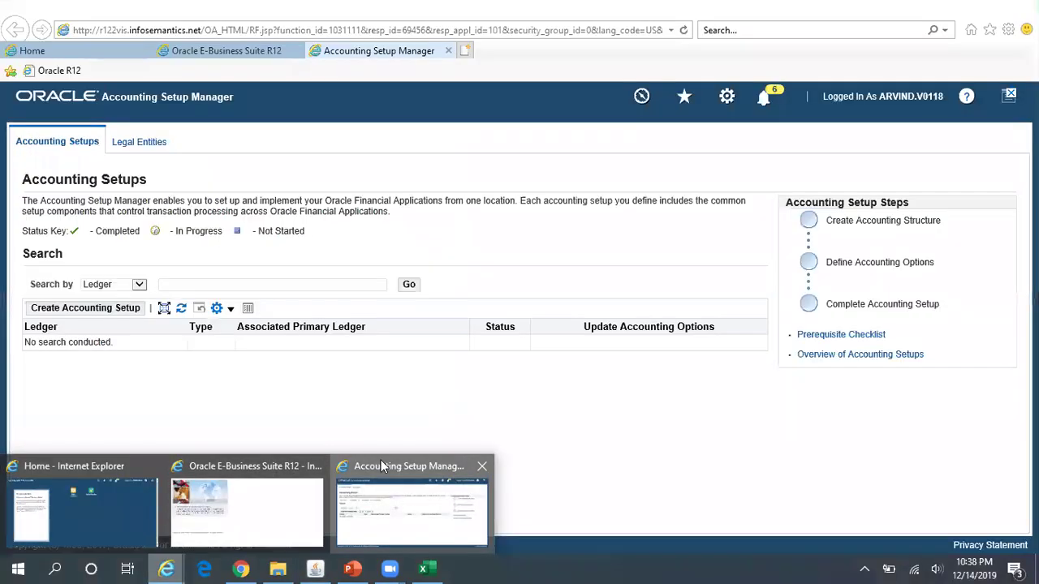
left_click(406, 506)
Search the ledgers for "Reliance%INR%" and open the accounting options of the Reliance INR Ledger.
type("Reliance%INR%")
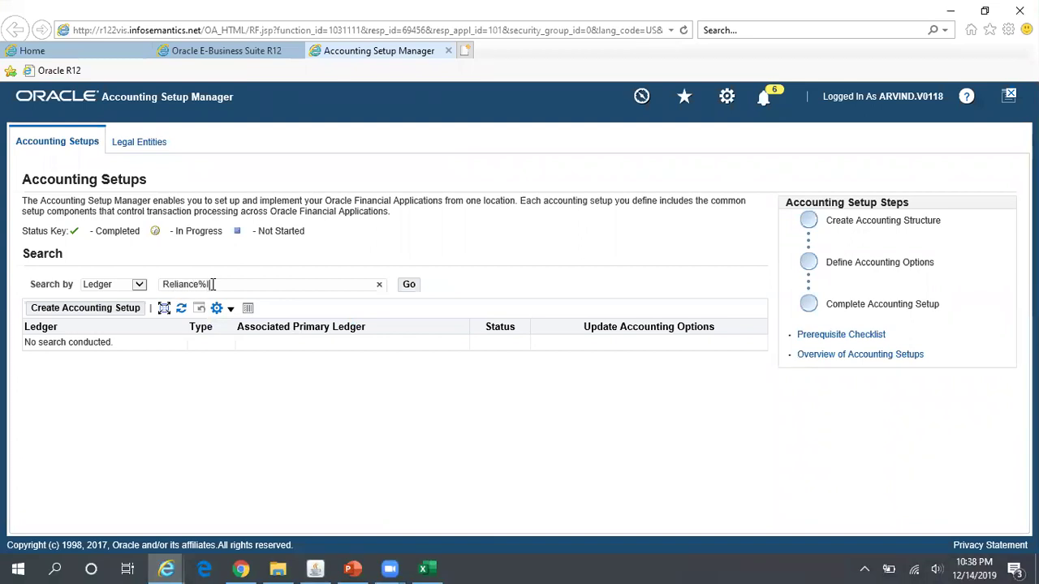
left_click(407, 287)
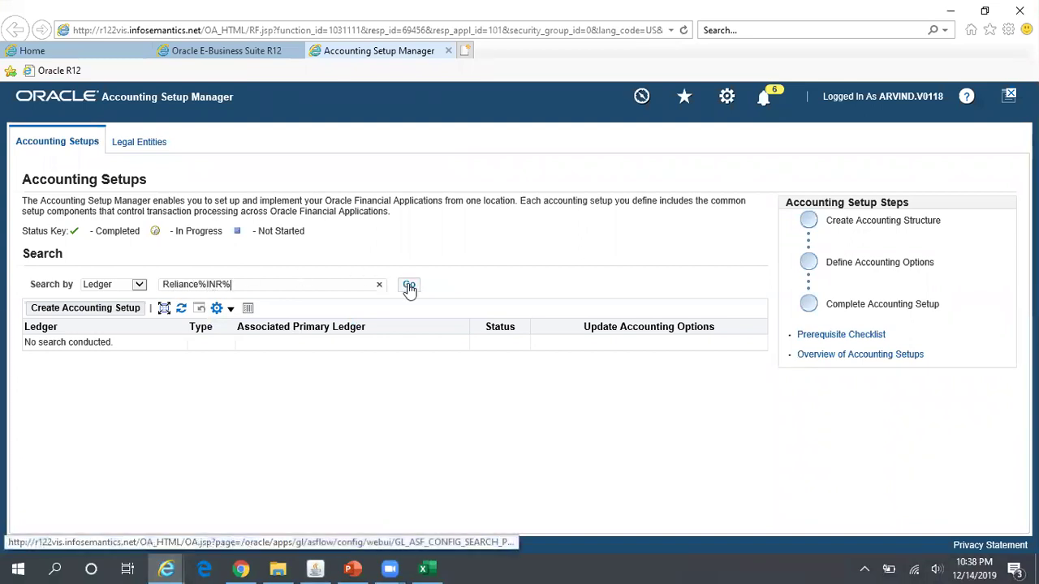
left_click(658, 348)
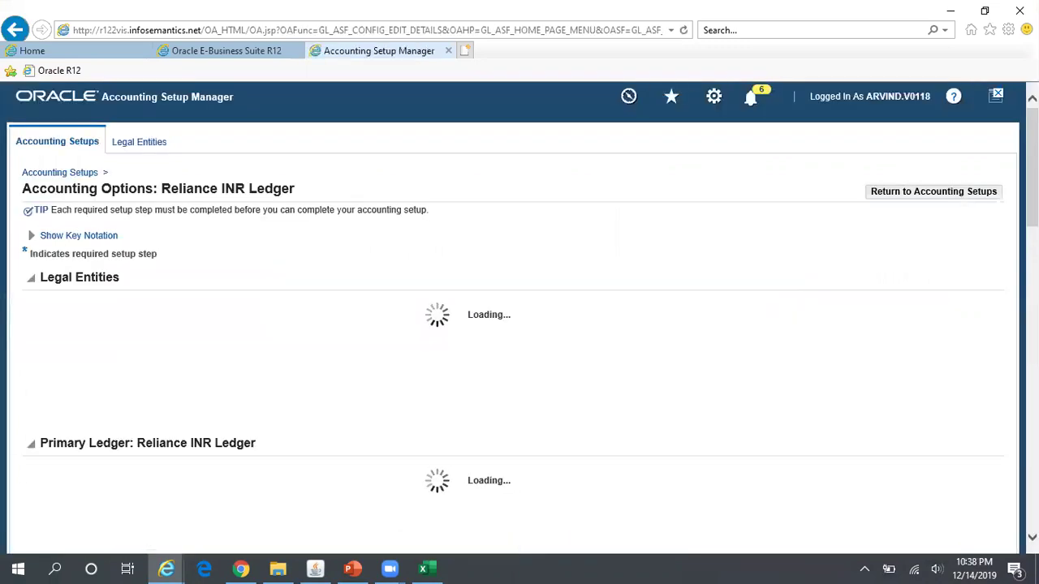
Open the Reliance INR Ledger definition for update, check its Number of Future Enterable Periods, and cancel without changes.
scroll(519, 325, "down", 2)
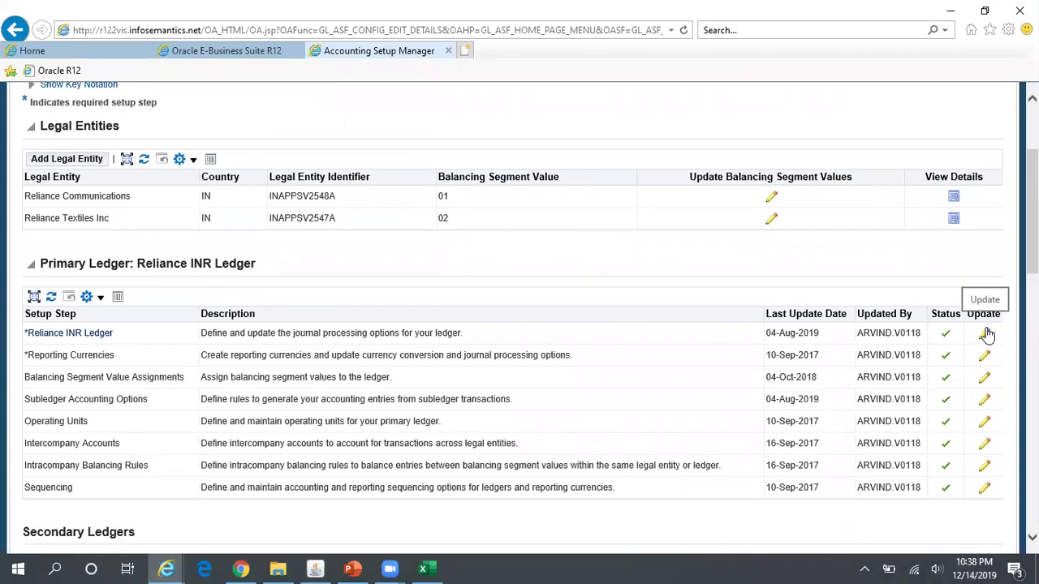
left_click(985, 334)
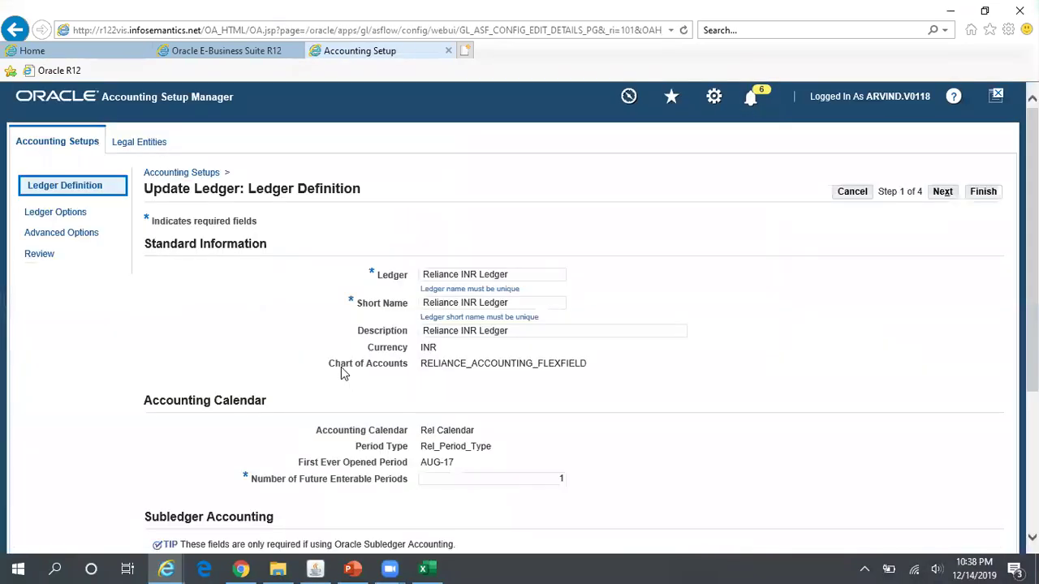
scroll(817, 385, "down", 3)
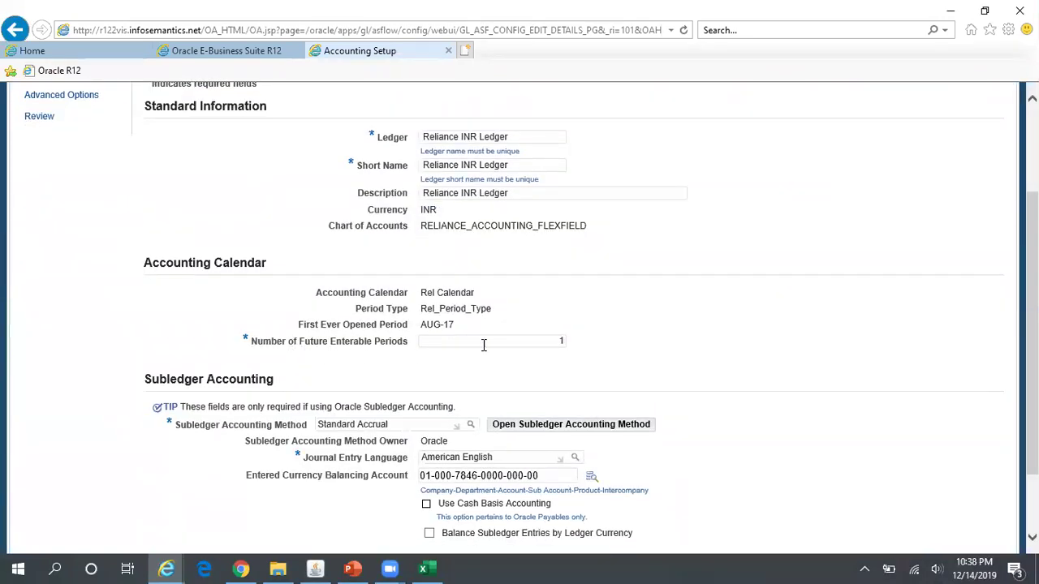
double_click(550, 341)
scroll(568, 317, "up", 2)
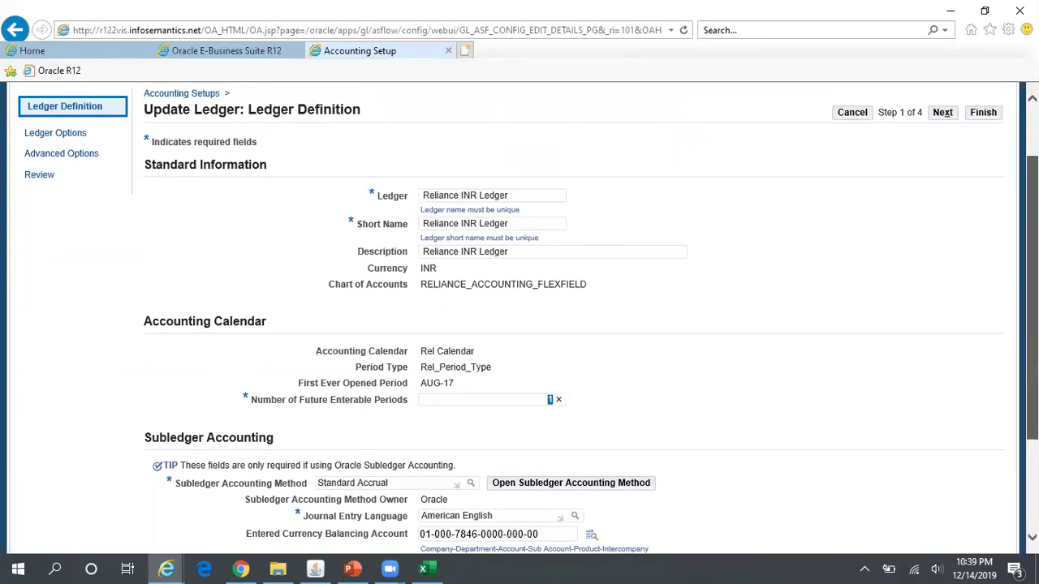
scroll(916, 233, "up", 2)
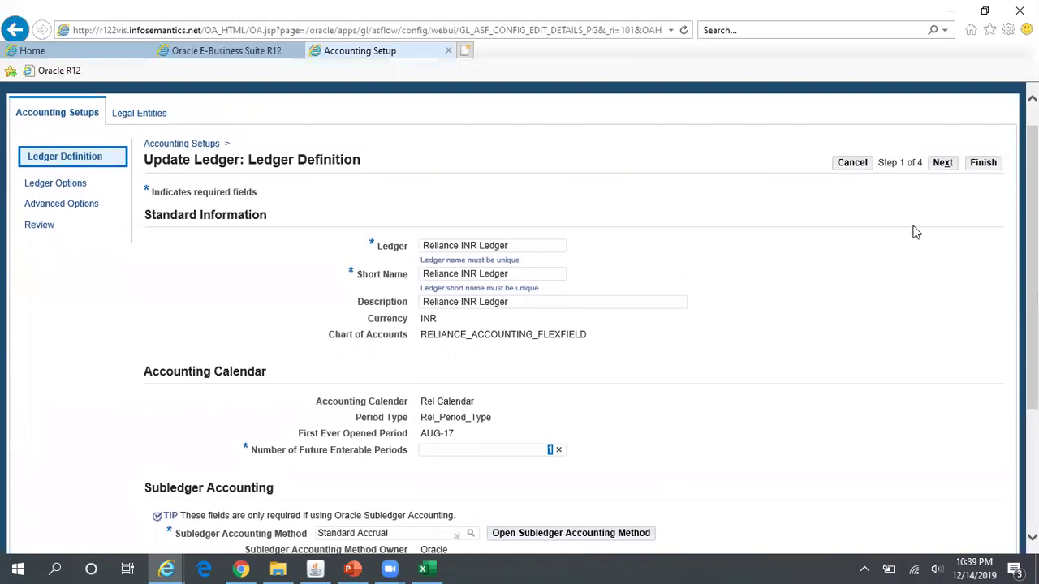
left_click(852, 164)
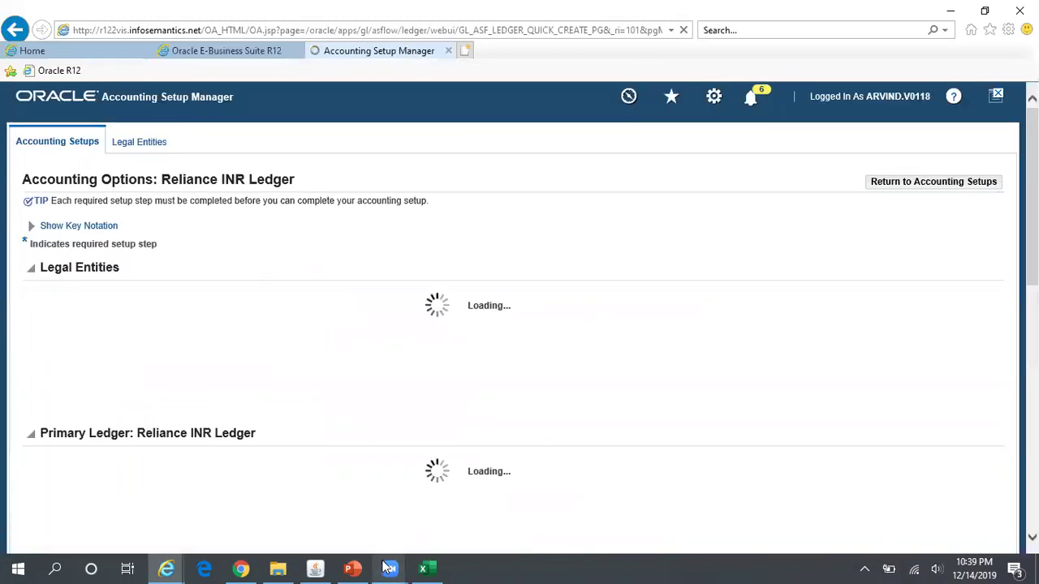
Return to Oracle Applications, open the Open/Close periods form under Setup, and find periods of any status for the Reliance INR Ledger.
left_click(315, 568)
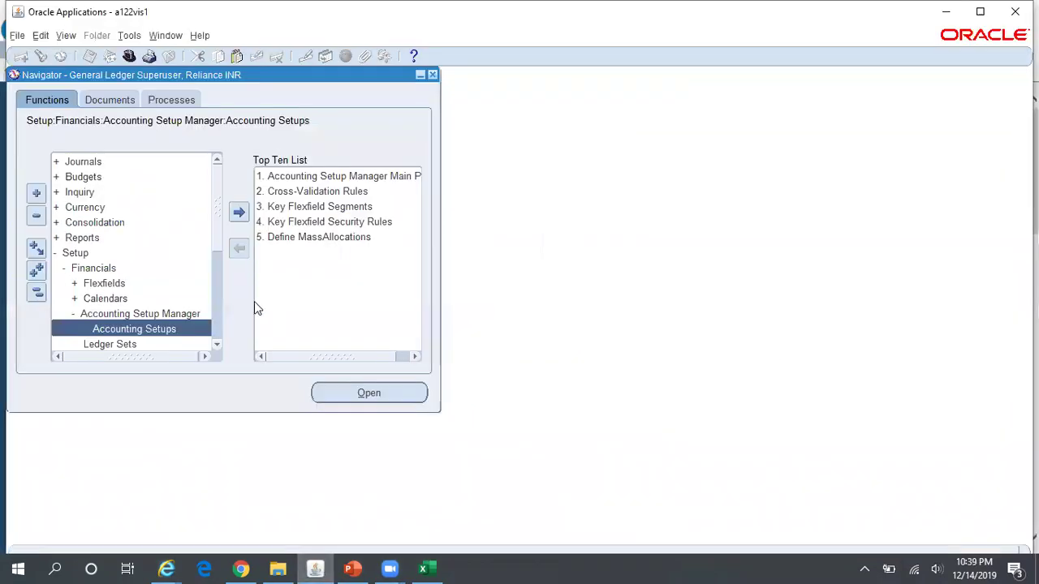
left_click(37, 290)
double_click(81, 252)
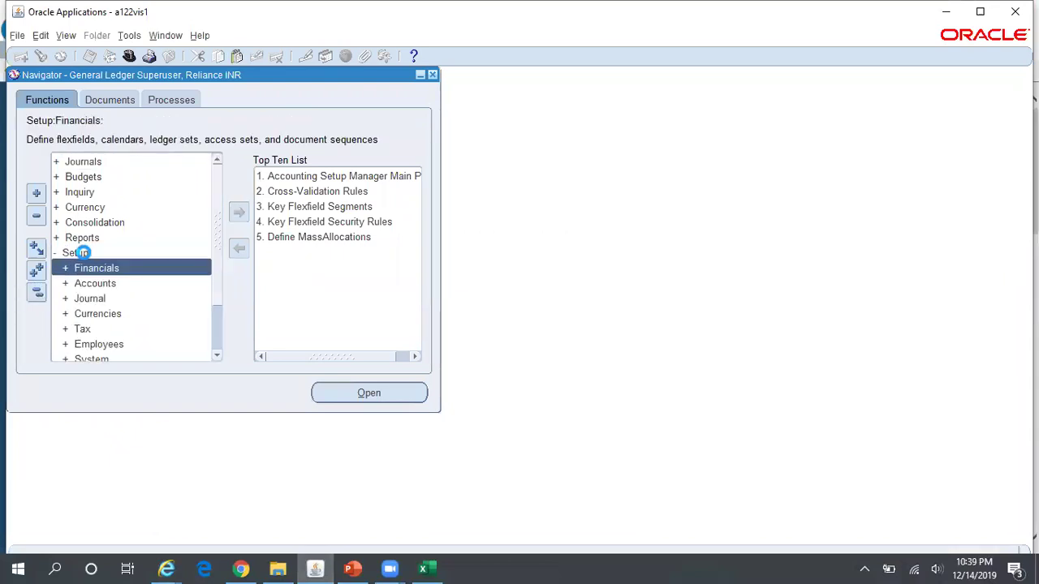
left_click_drag(216, 245, 219, 306)
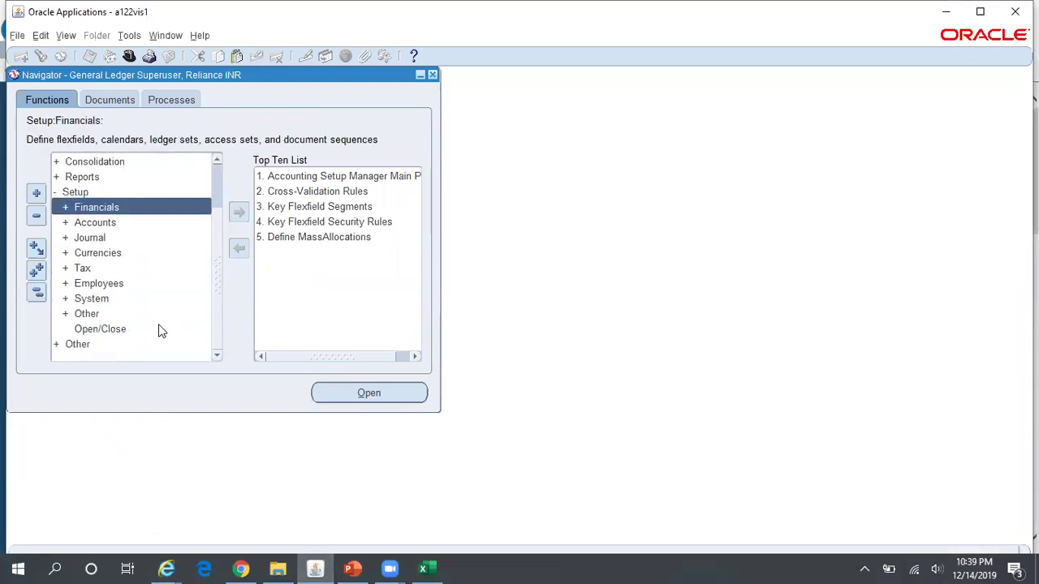
double_click(120, 330)
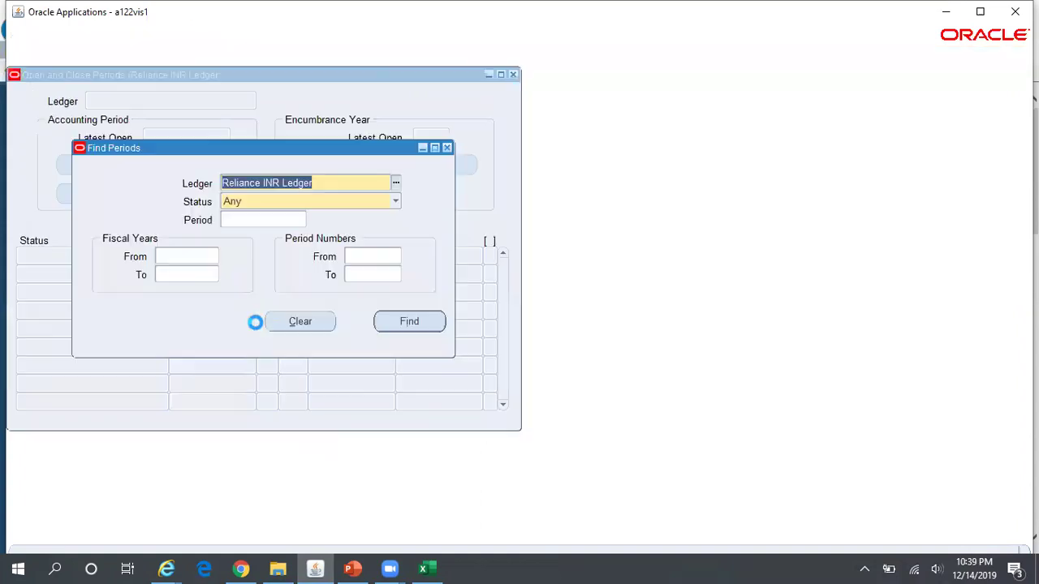
left_click(406, 322)
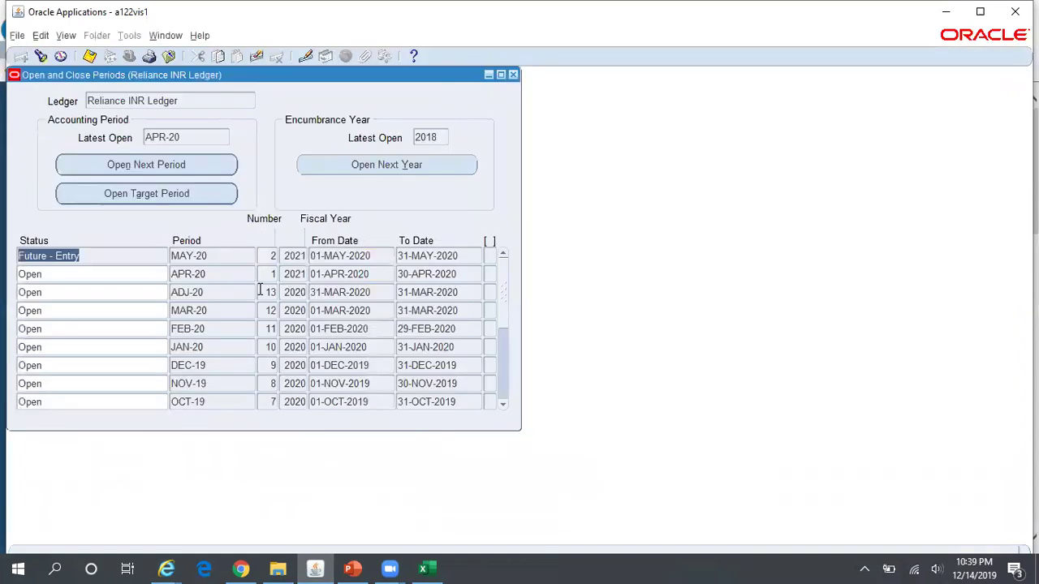
Compare the status and start date of the APR-20 period with those of MAY-20.
left_click(51, 276)
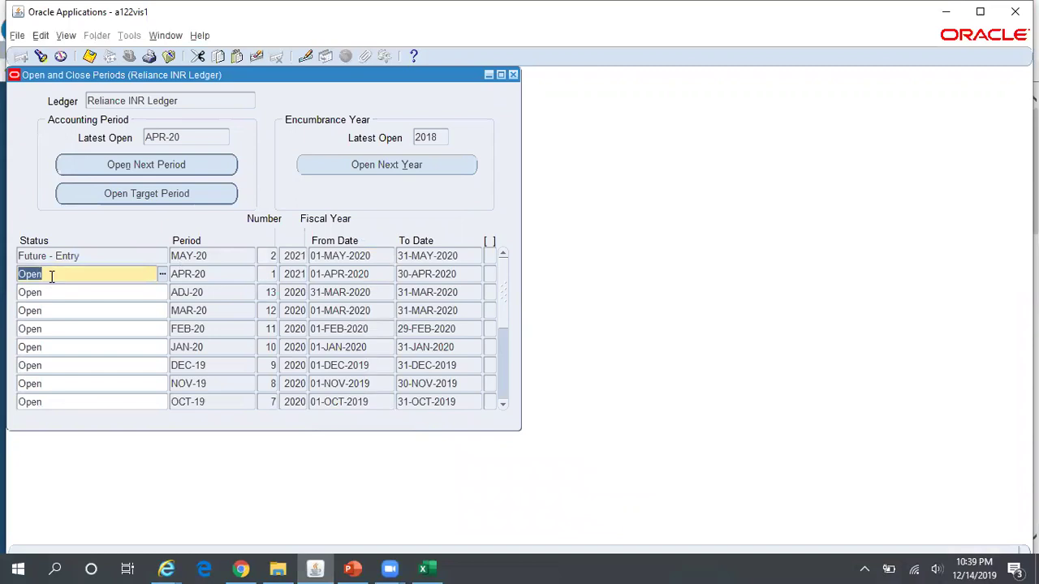
left_click(380, 275)
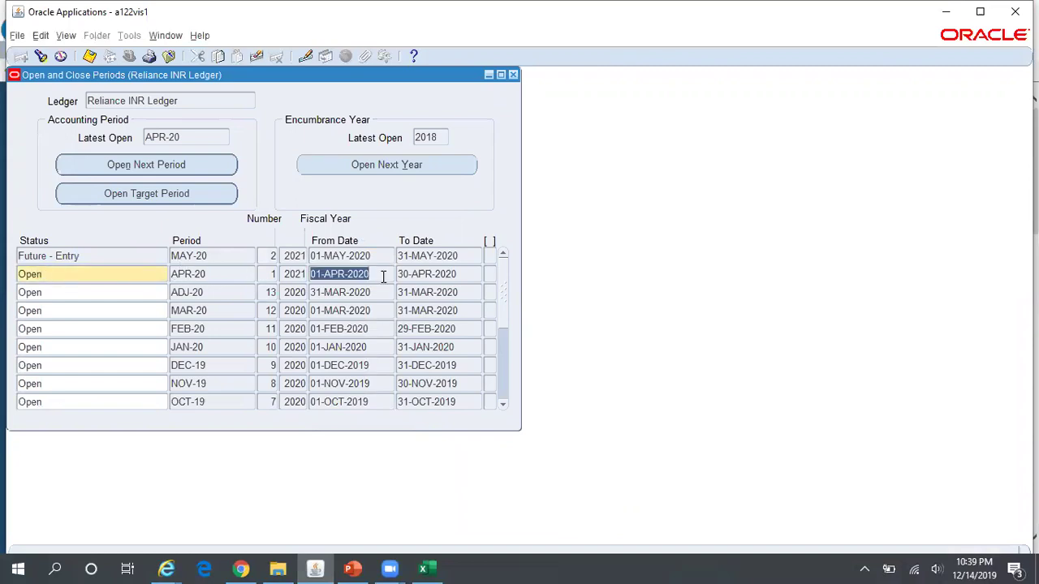
left_click(120, 259)
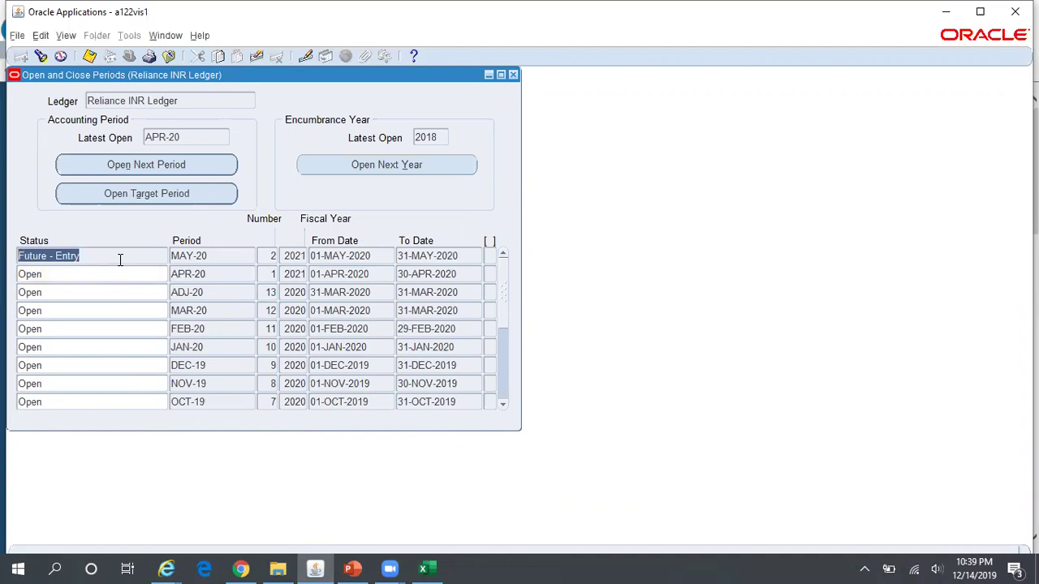
left_click(385, 260)
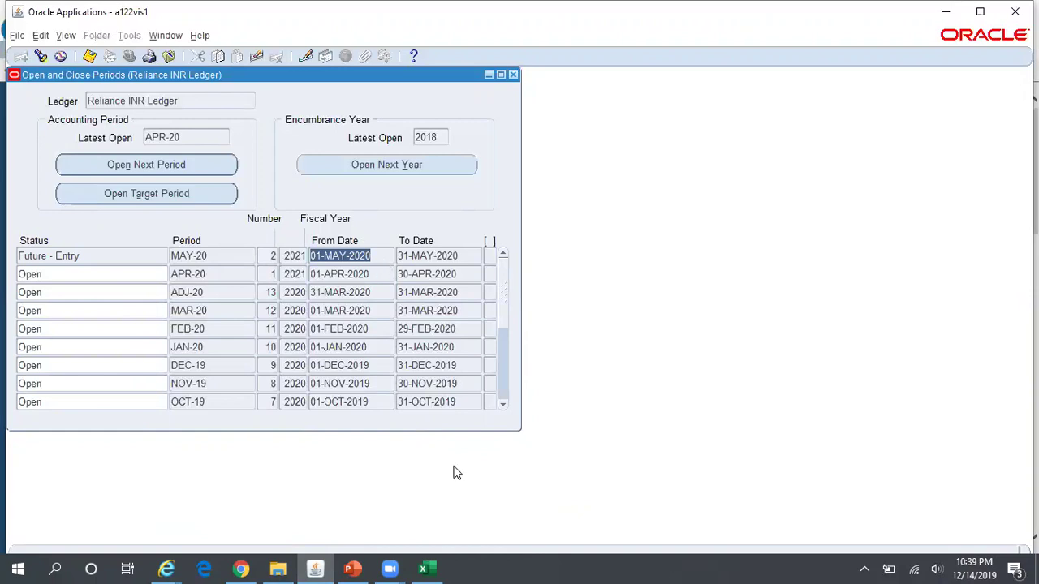
Switch to the Excel period status table and check whether Future Enterable allows journal entry and journal posting.
left_click(423, 569)
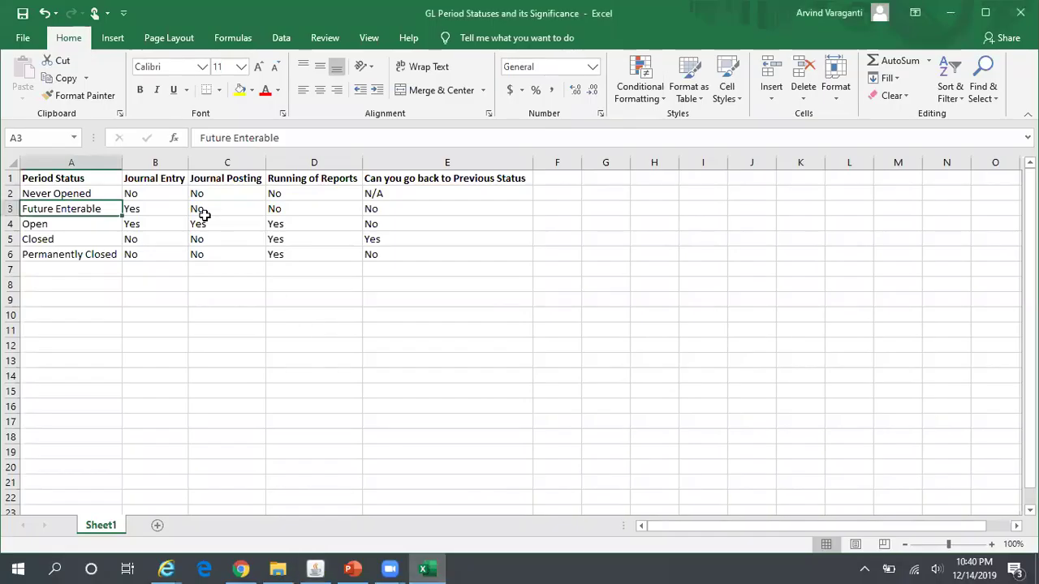
left_click(149, 209)
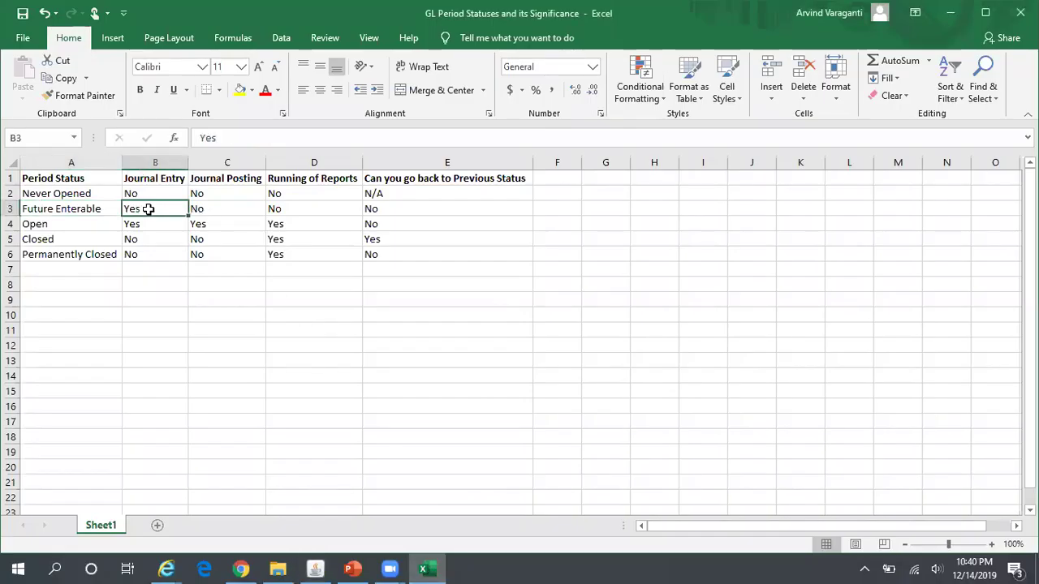
left_click(93, 209)
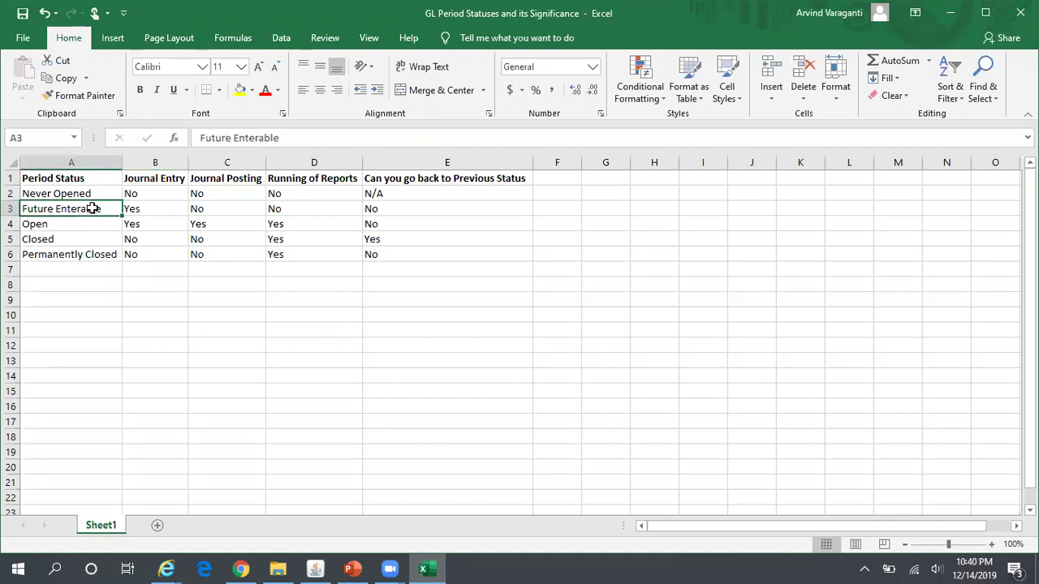
left_click(150, 212)
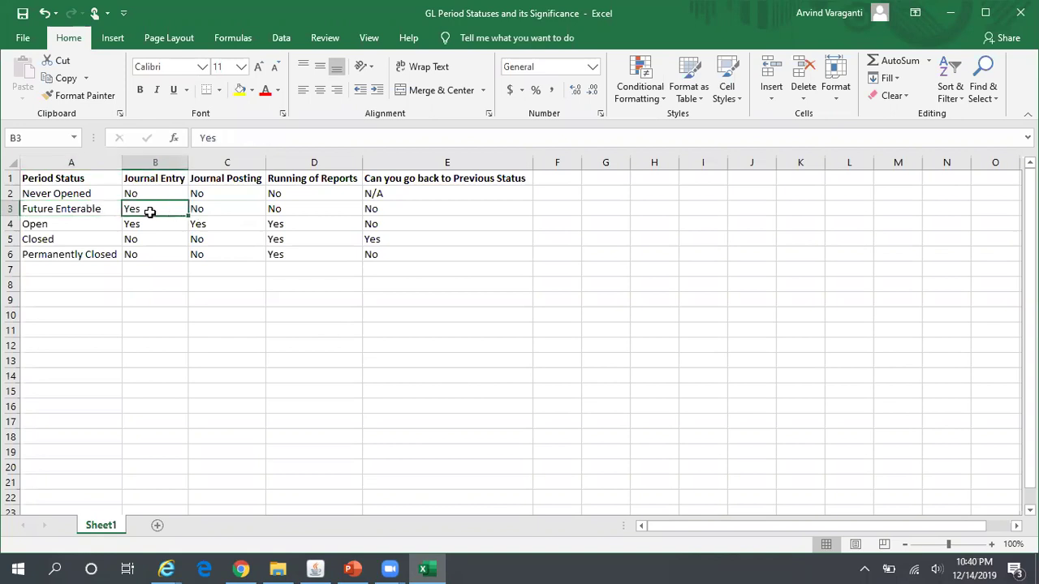
left_click(206, 212)
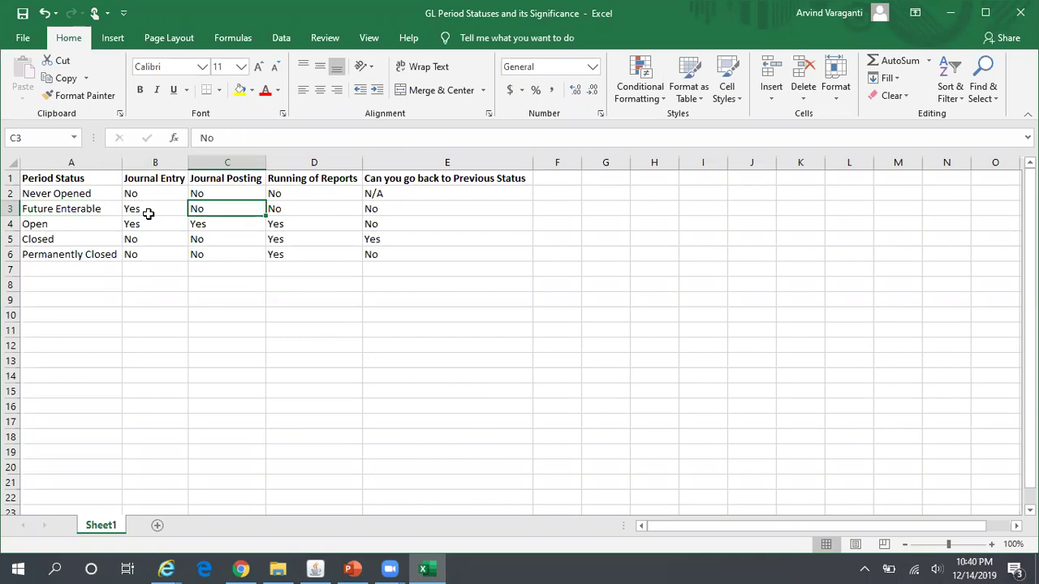
Check the MAY-20 period in Oracle Applications, and whether Future Enterable allows running reports or reverting in the Excel status table.
left_click(316, 569)
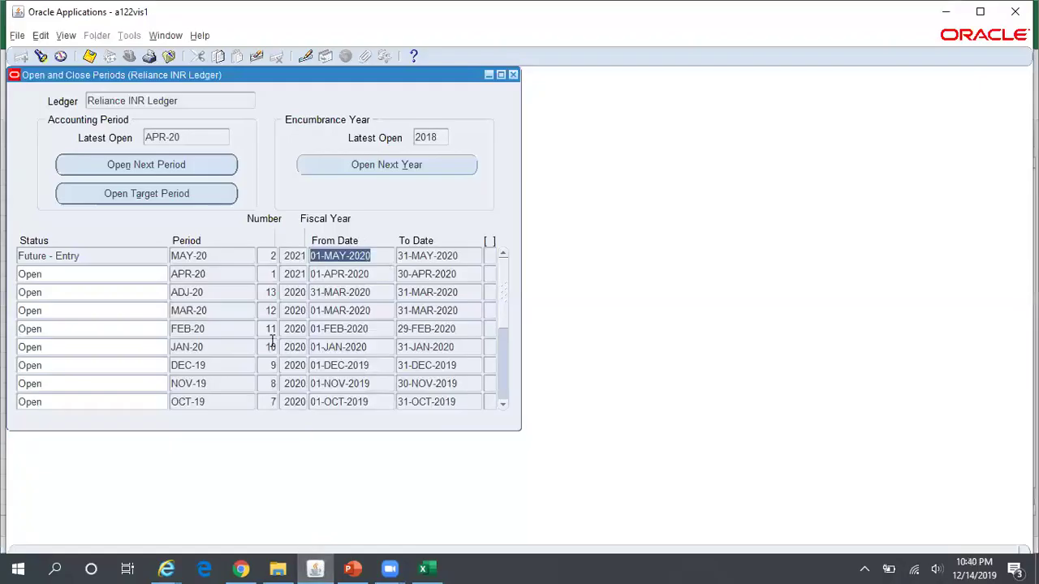
left_click(228, 255)
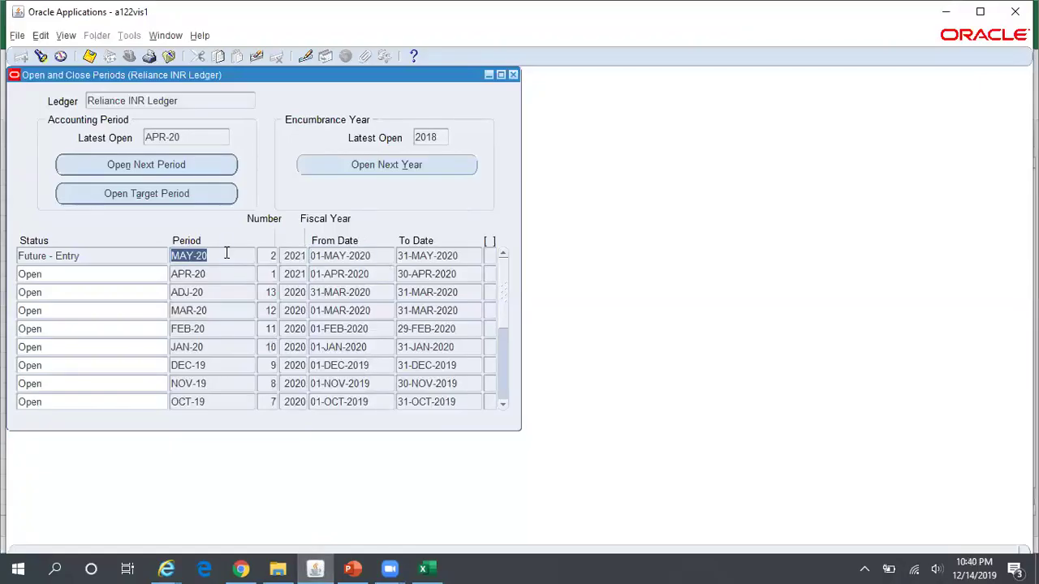
key("alt+Tab")
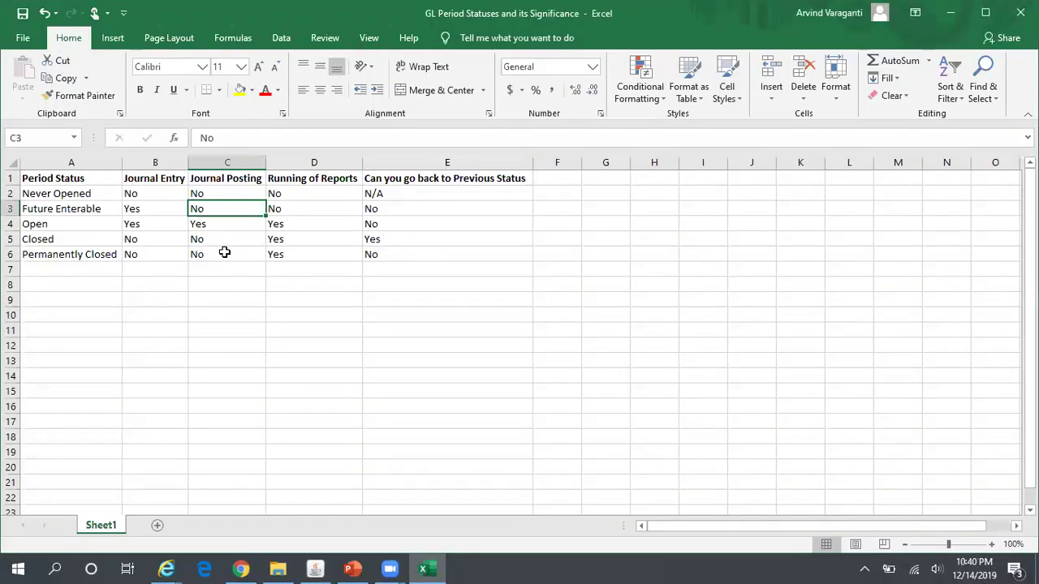
left_click(297, 205)
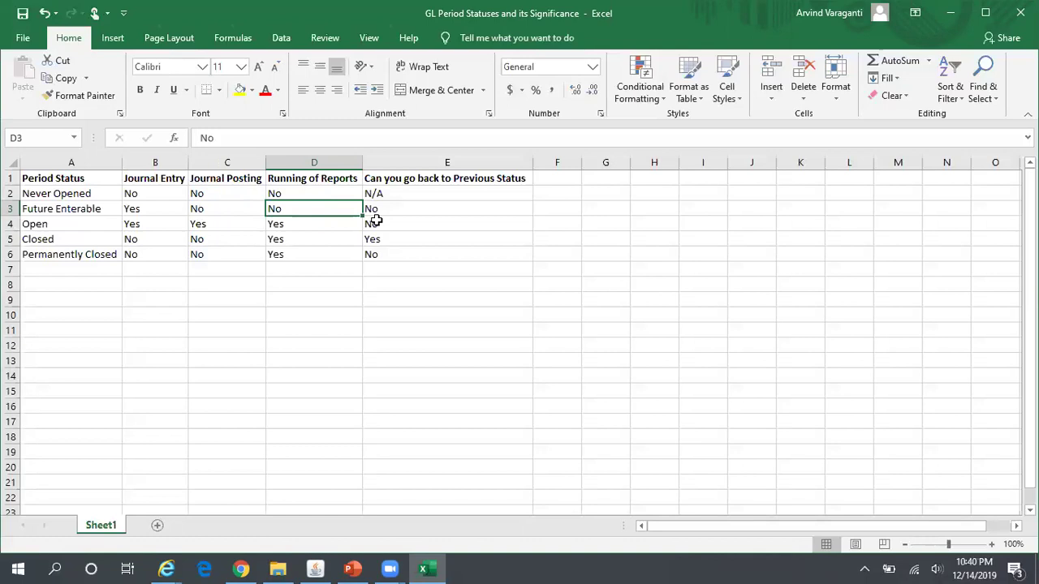
left_click(401, 212)
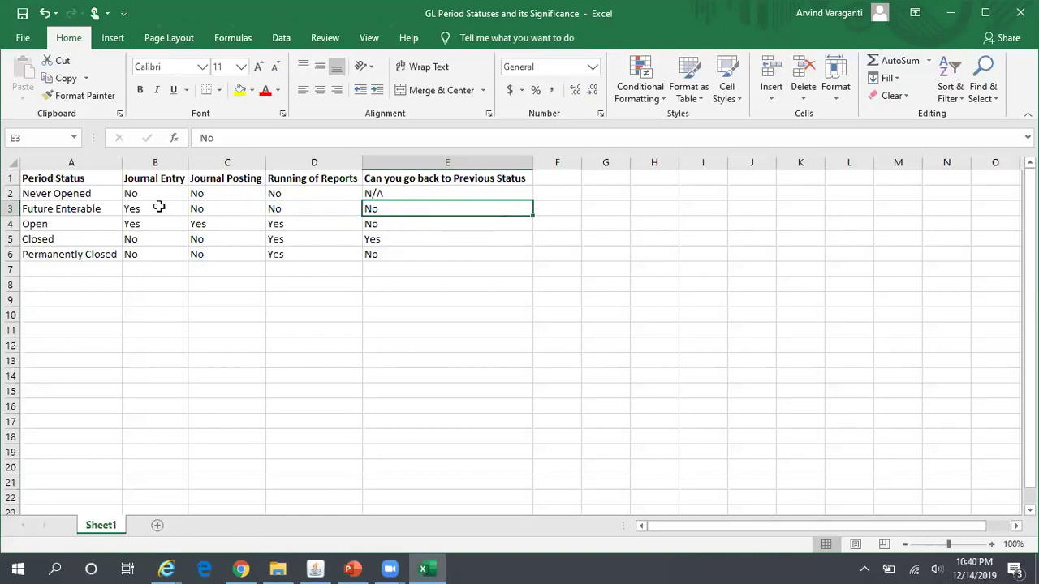
Compare Never Opened with Future Enterable, checking whether Future Enterable can return to its previous status and allows journal entry.
left_click(88, 209)
left_click(96, 194)
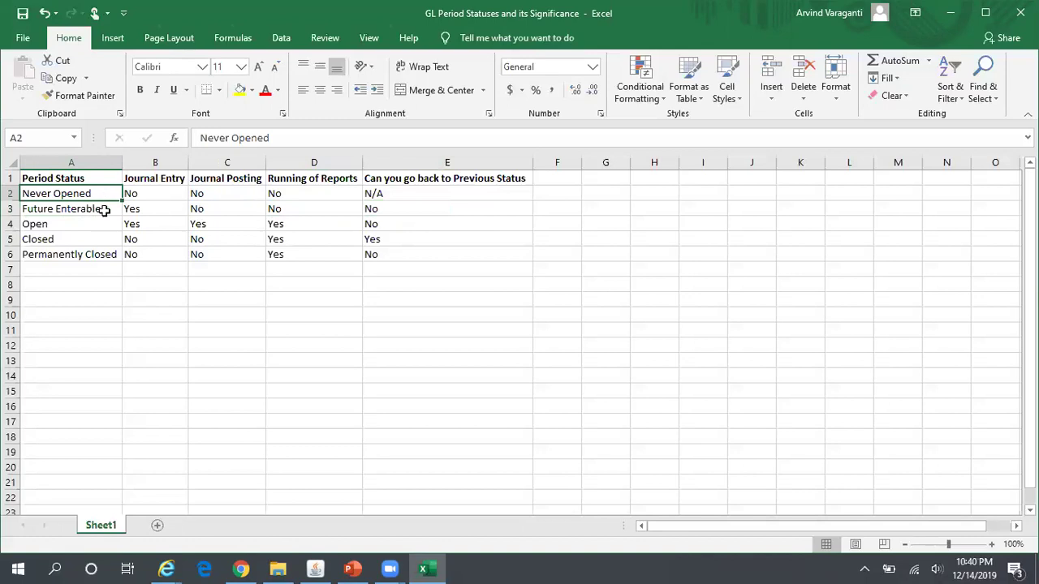
left_click(102, 208)
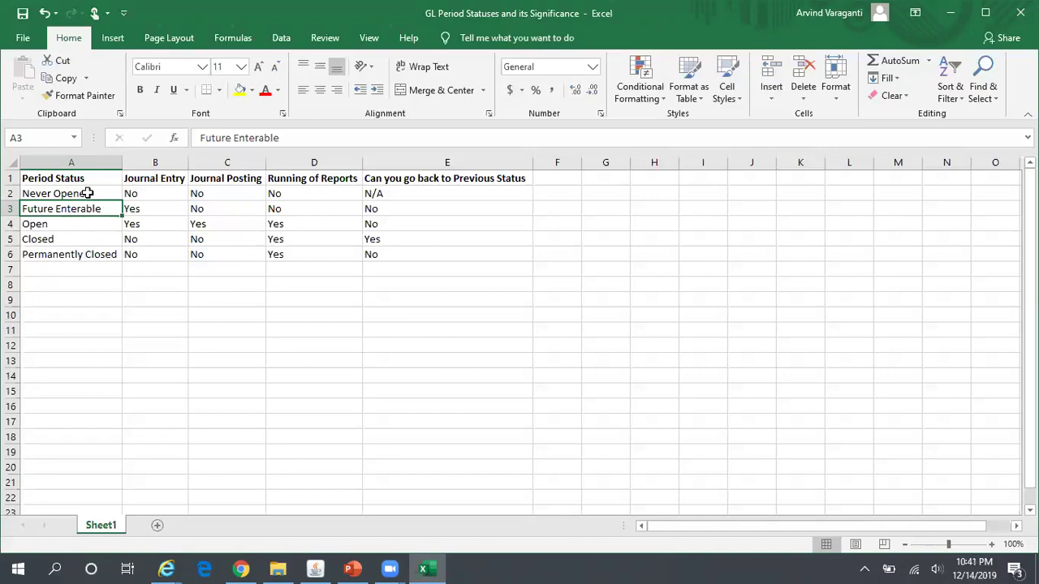
left_click(395, 211)
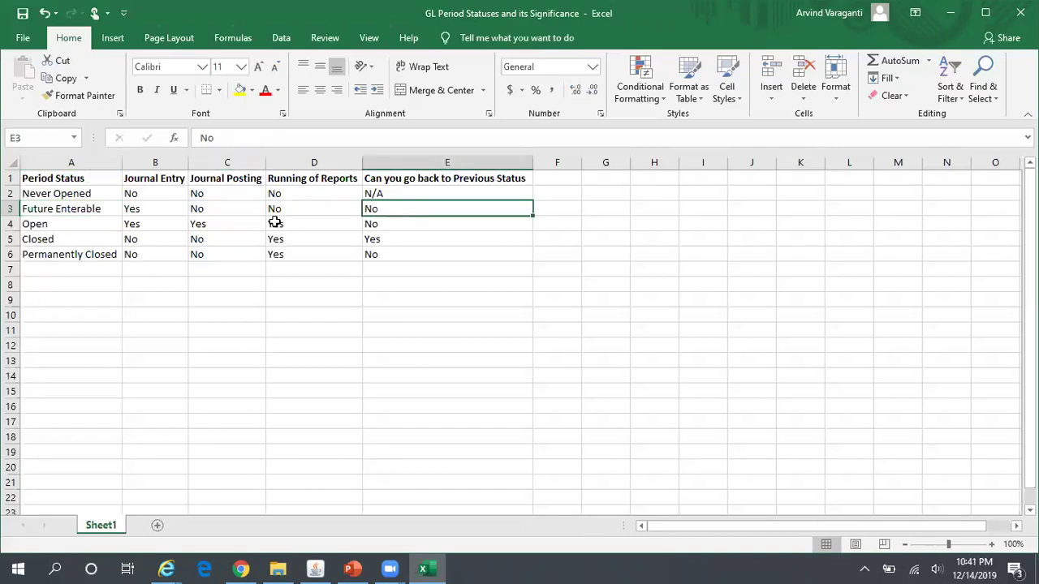
left_click(93, 209)
left_click(165, 211)
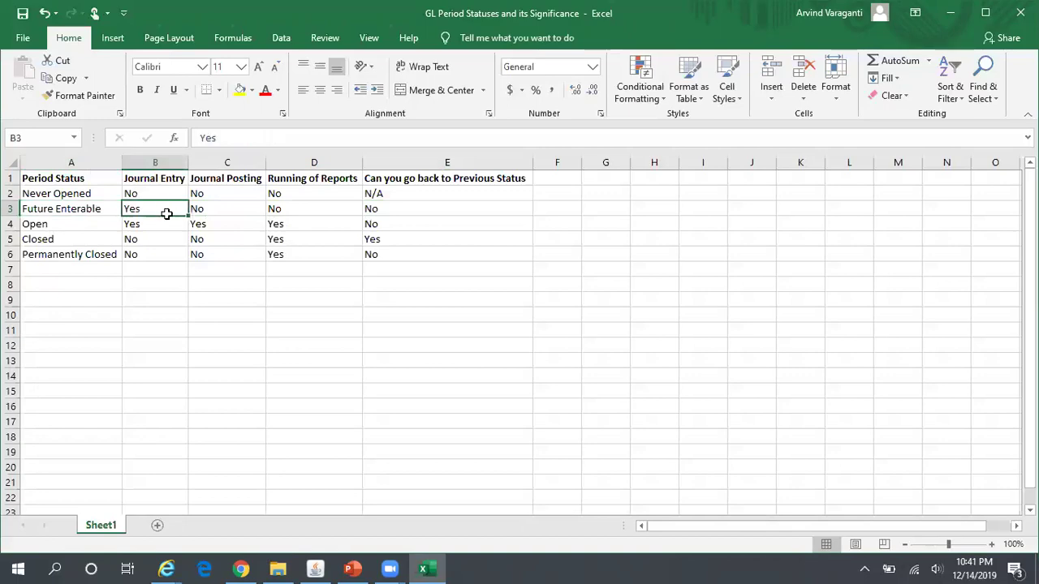
Switch to Oracle Applications and check the status of the MAY-20 period for the Reliance INR Ledger.
left_click(329, 569)
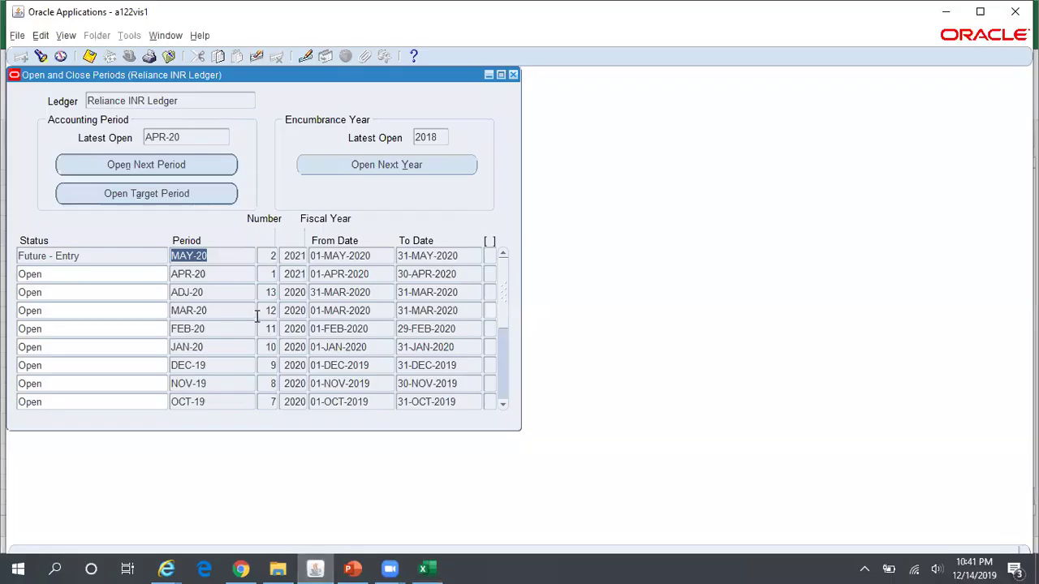
left_click(108, 260)
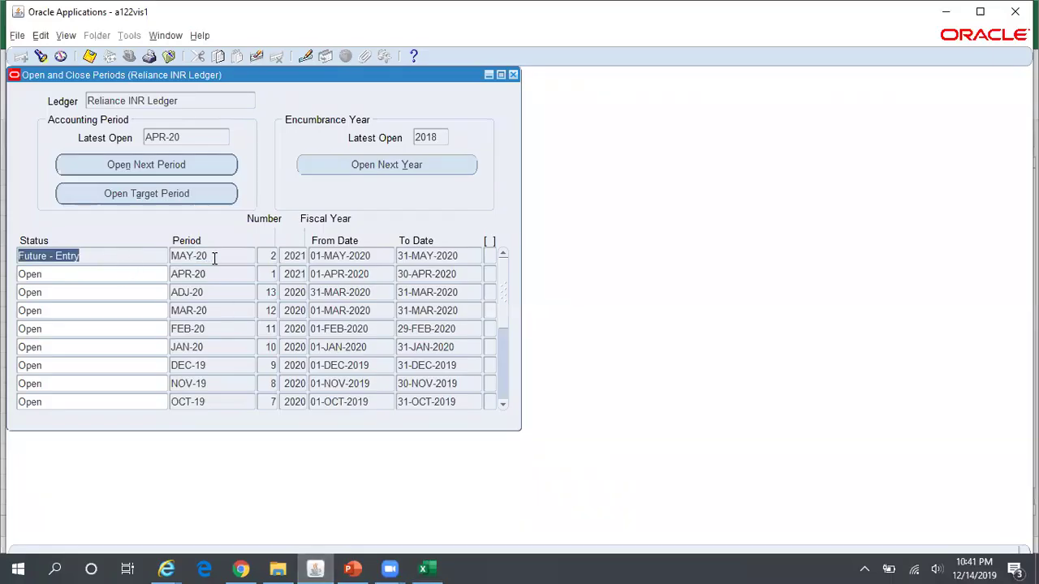
key("Tab")
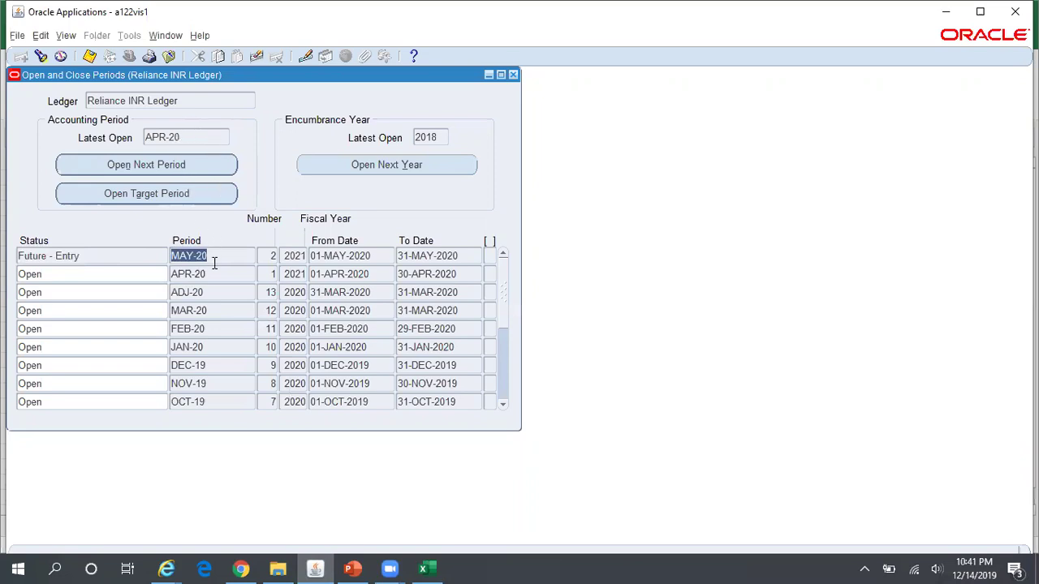
Close the Open and Close Periods form, open journal entry under Journals, and start a new journal named "Test jrnl".
left_click(513, 74)
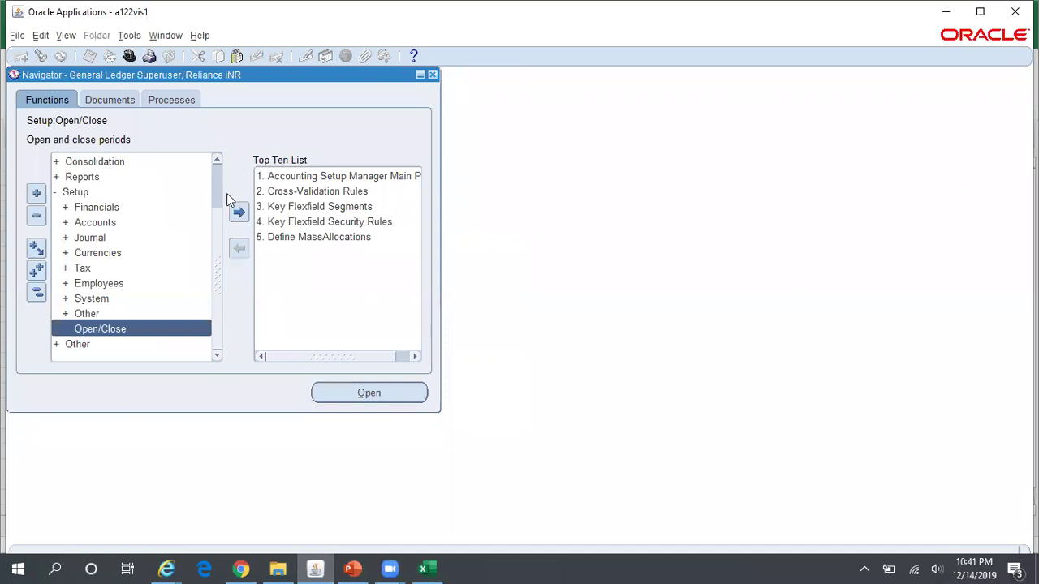
scroll(217, 173, "up", 1)
double_click(89, 161)
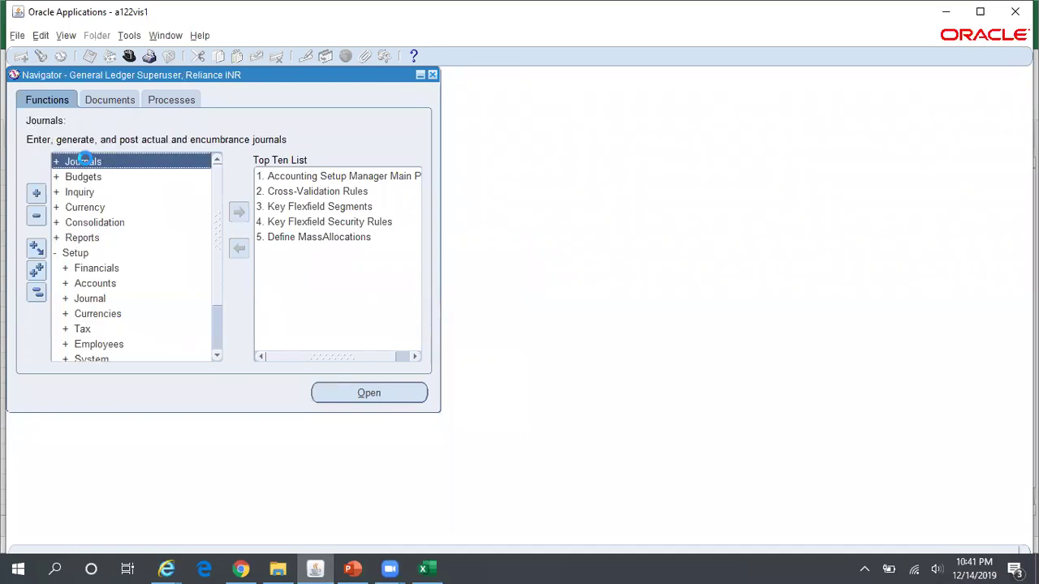
double_click(105, 176)
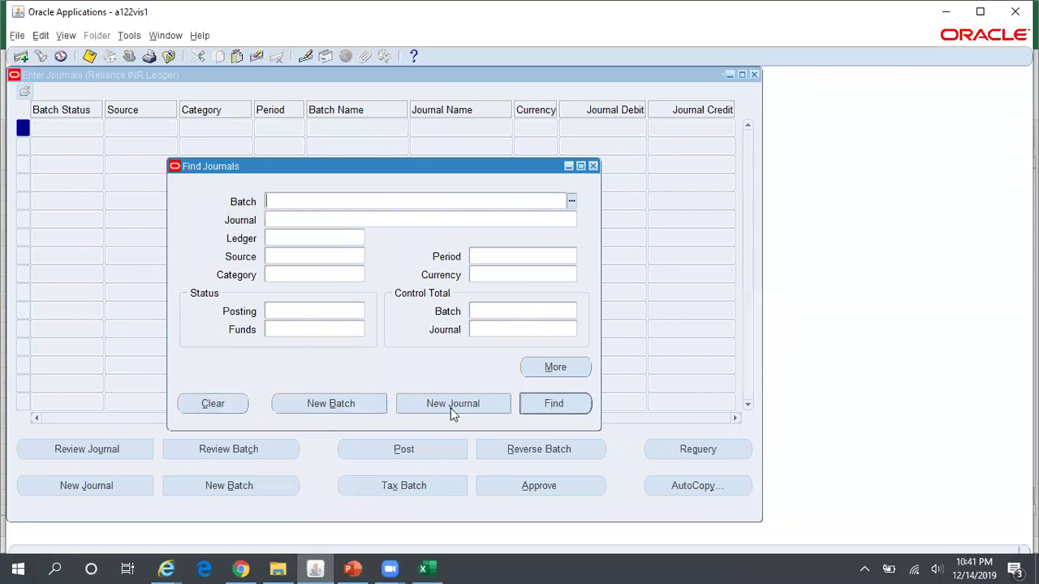
left_click(452, 403)
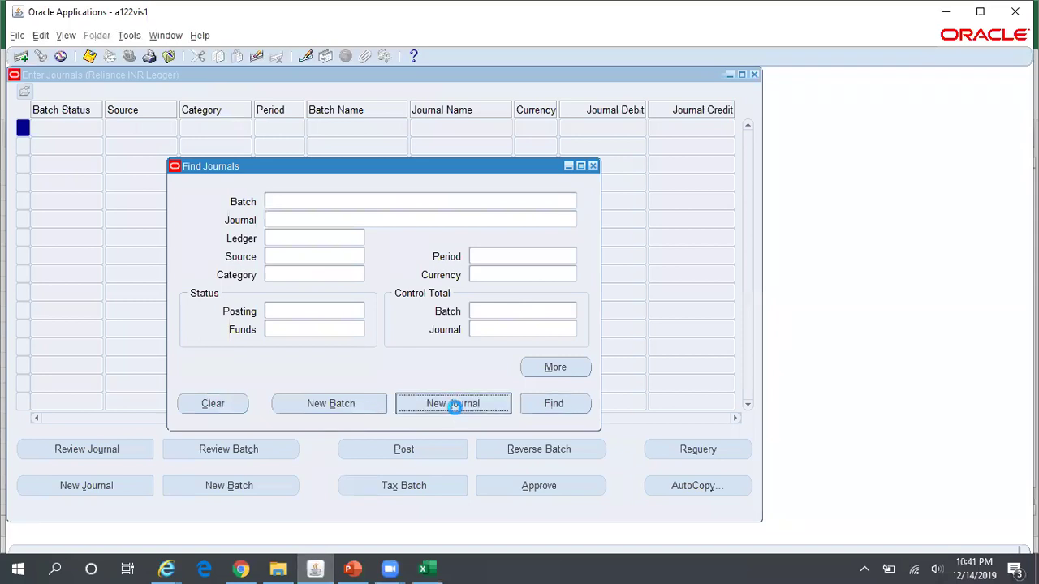
type("Test jrnl")
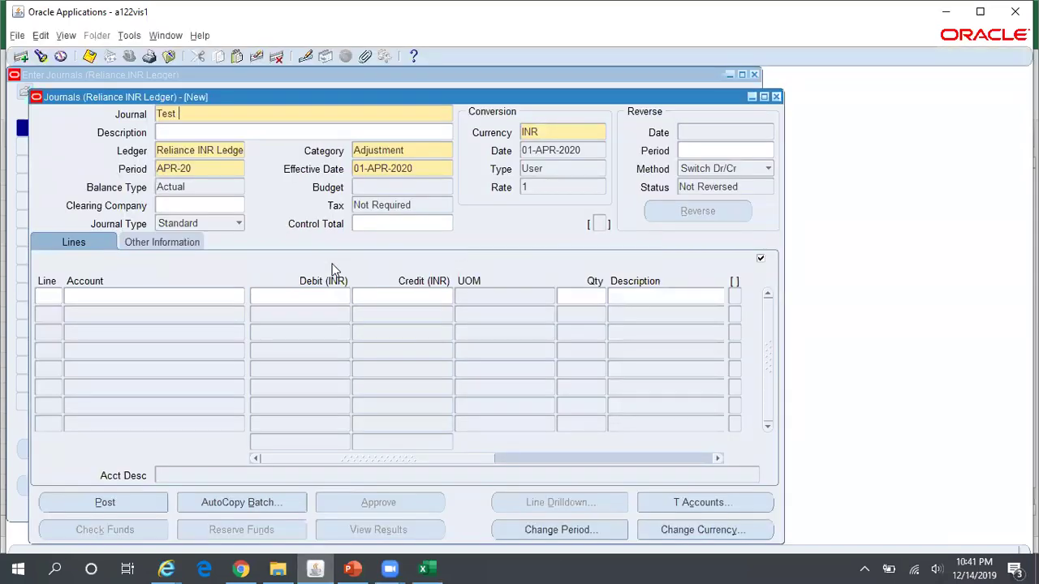
Set the journal's period to MAY-20 from the list of periods.
left_click(205, 170)
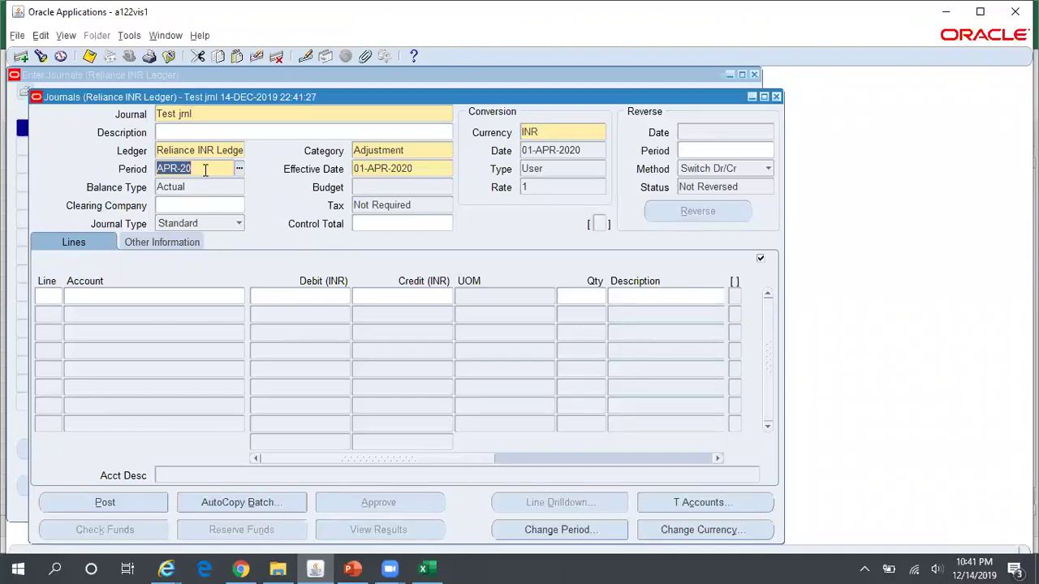
left_click(243, 169)
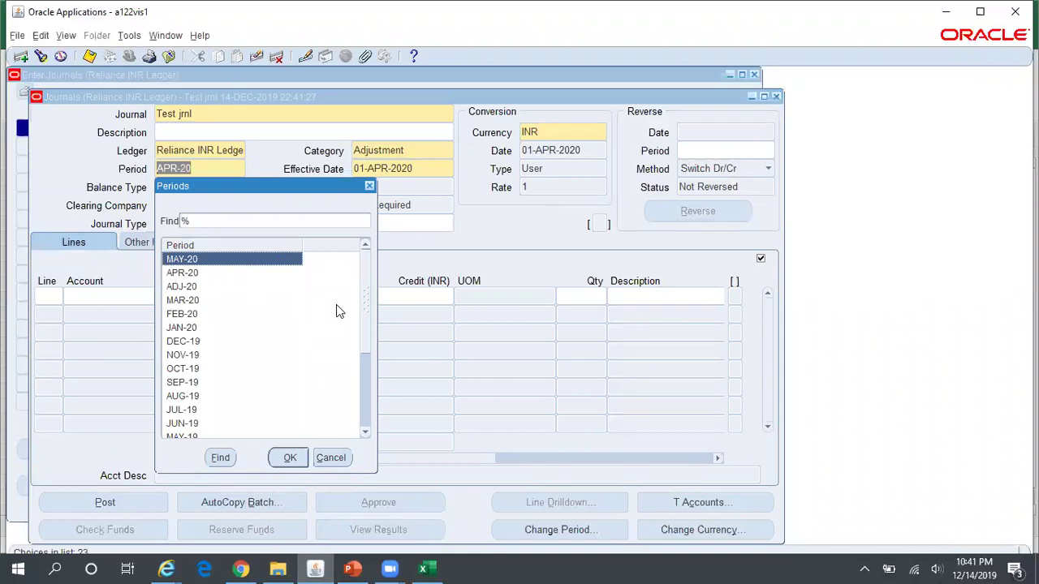
left_click_drag(371, 315, 371, 290)
double_click(213, 266)
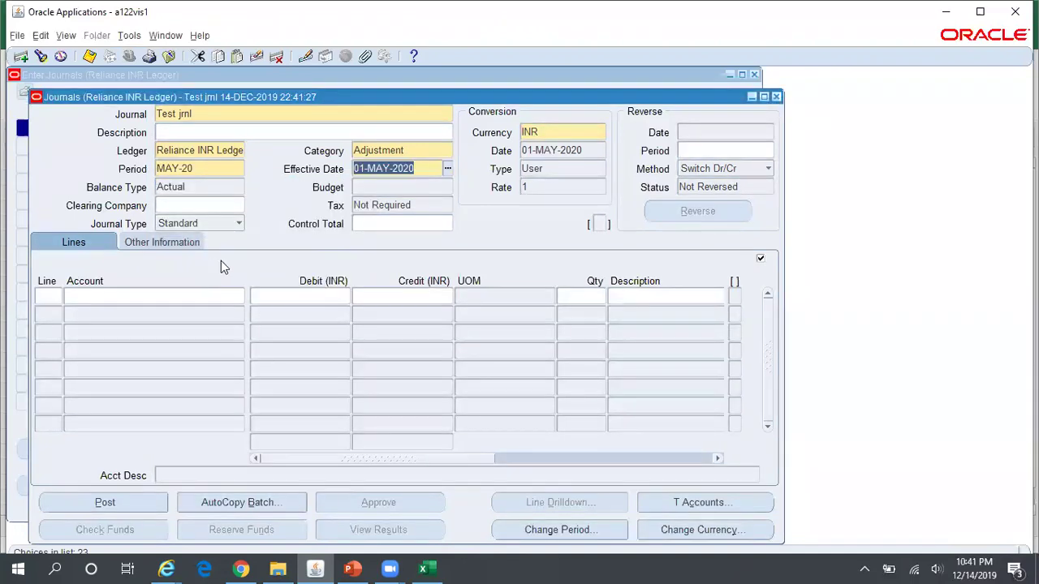
Enter journal line 1 for company 01, department 000 and Salaries account 5800, with a debit of 1500.
left_click(48, 299)
left_click(197, 293)
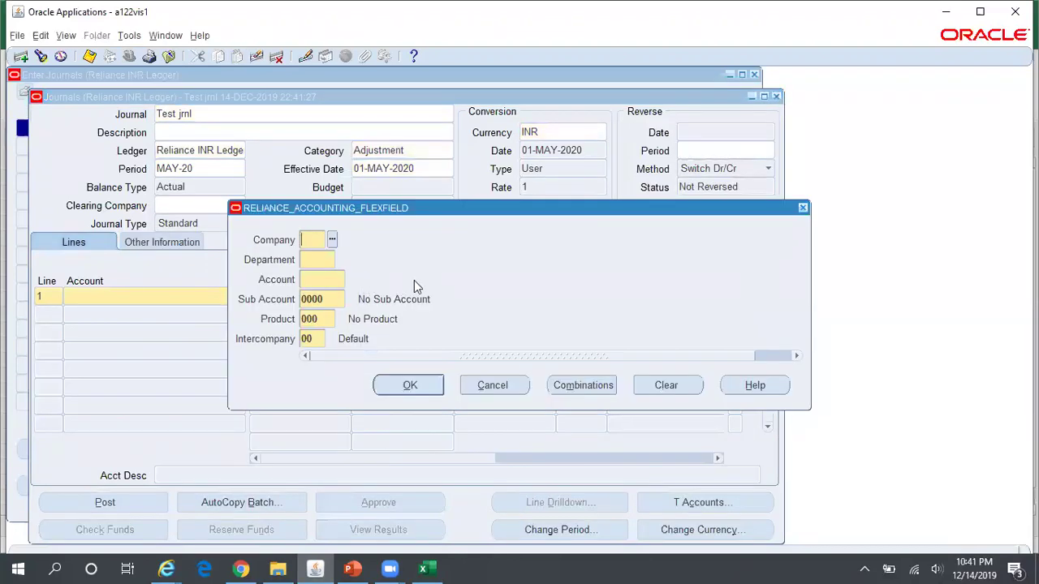
type("01")
key("Tab")
type("000")
key("Tab")
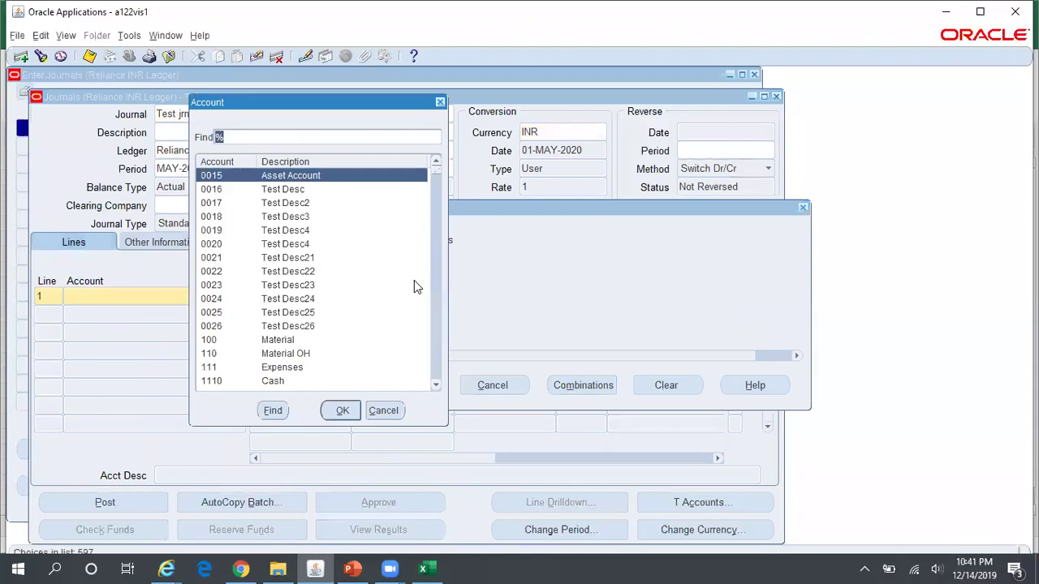
type("salary%")
key("Return")
key("Down")
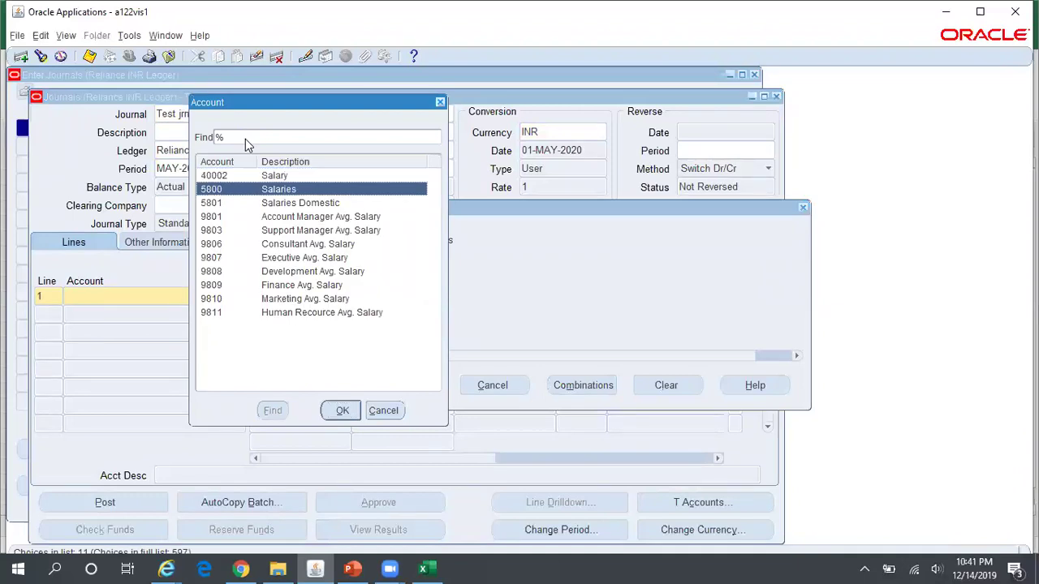
key("Return")
key("Return")
type("1500")
key("Down")
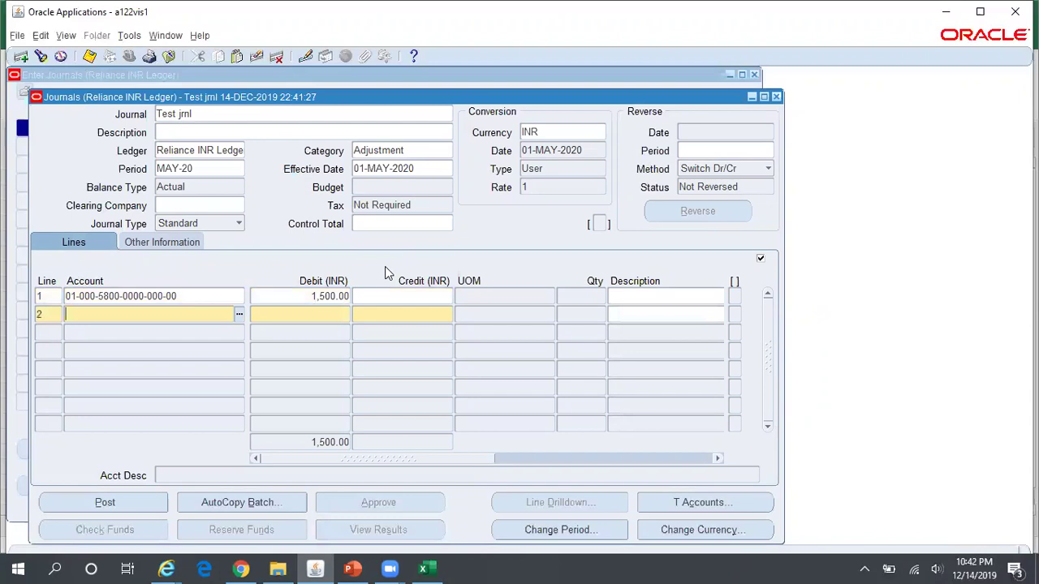
Enter journal line 2 for company 01, department 000 and Cash account 1110 with a credit of 1500, and save the journal.
type("000")
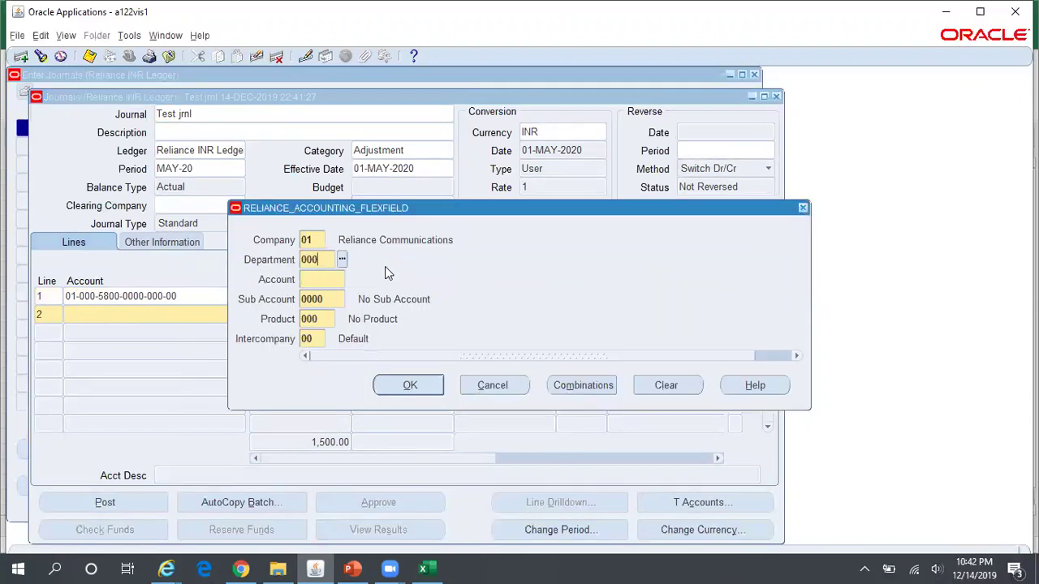
key("Tab")
key("ctrl+l")
type("%cash%")
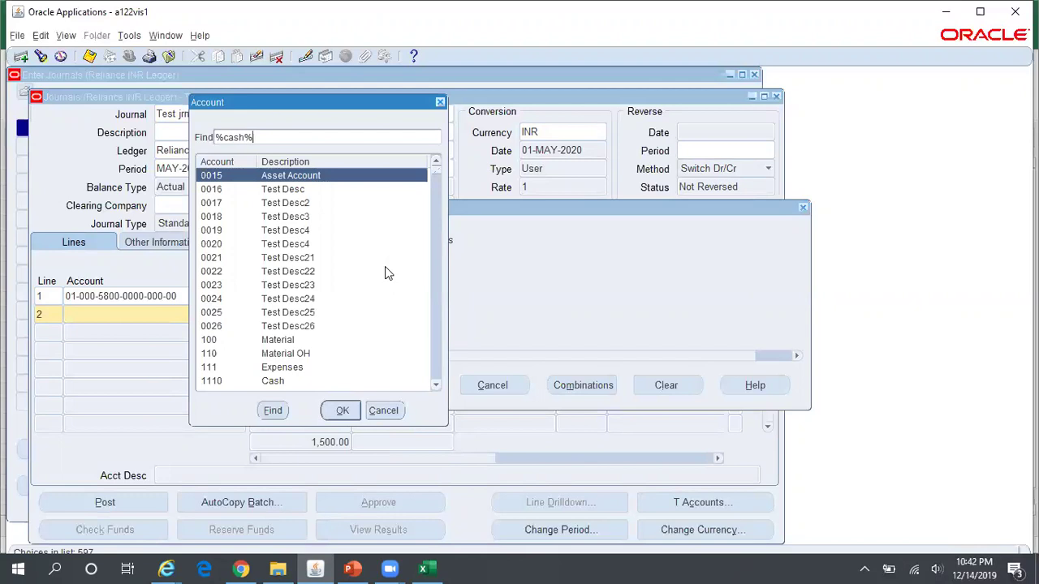
key("Return")
key("Return")
key("Return")
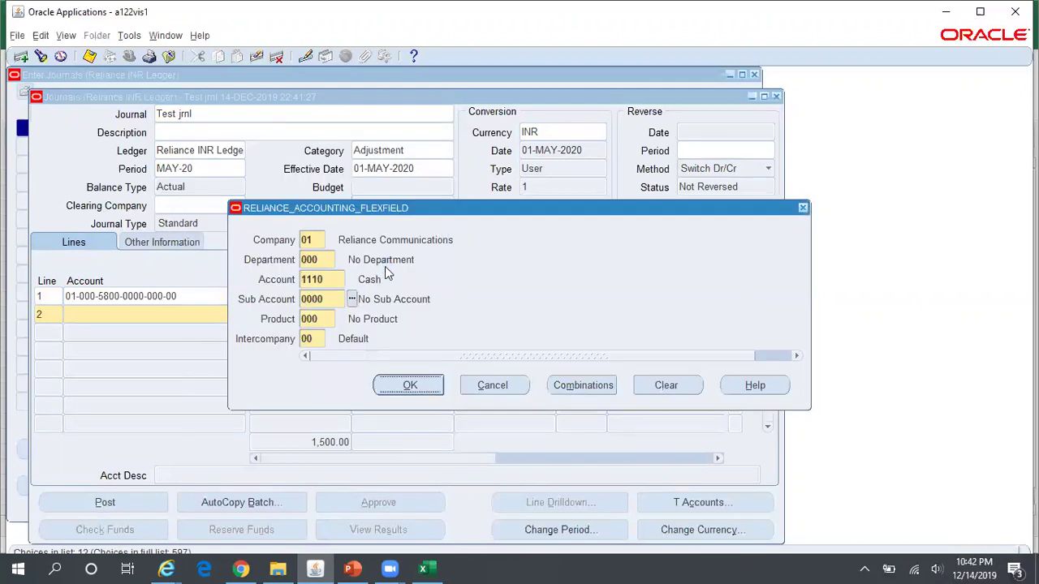
key("Tab")
type("1,500")
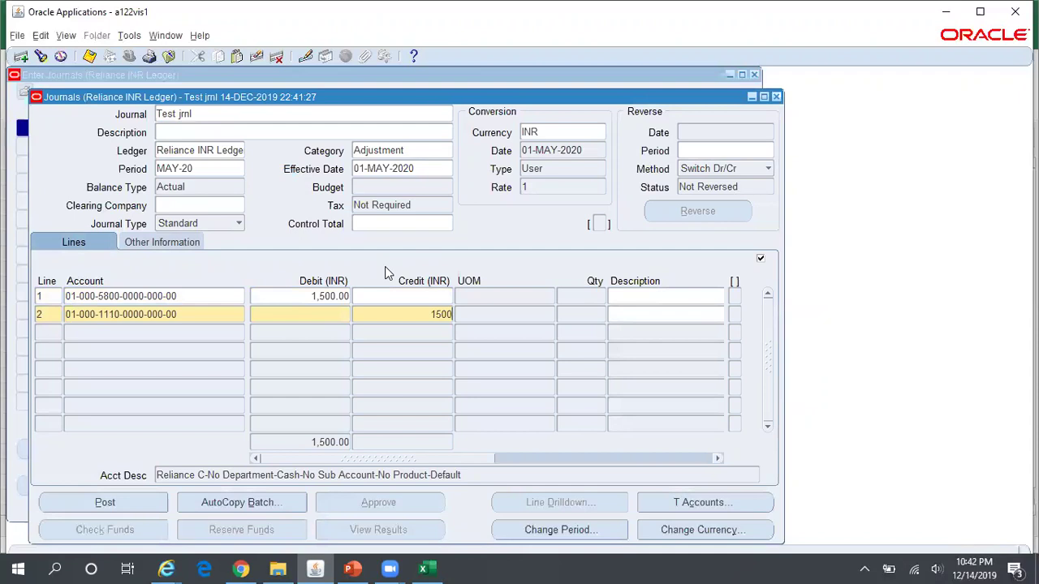
key("ctrl+s")
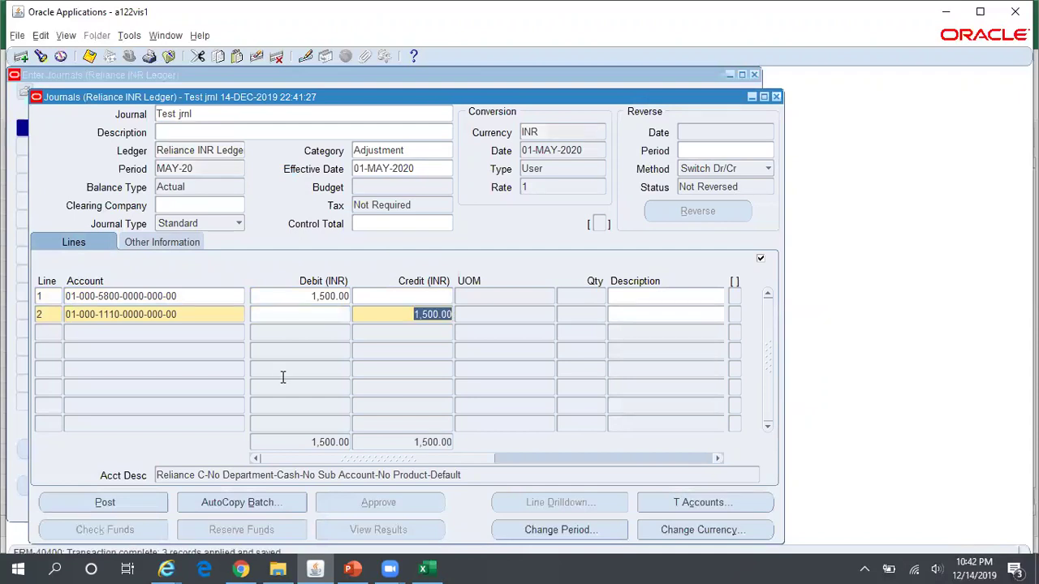
Try to post the MAY-20 test journal, dismiss the message, and close the Journals and Enter Journals windows.
left_click(149, 502)
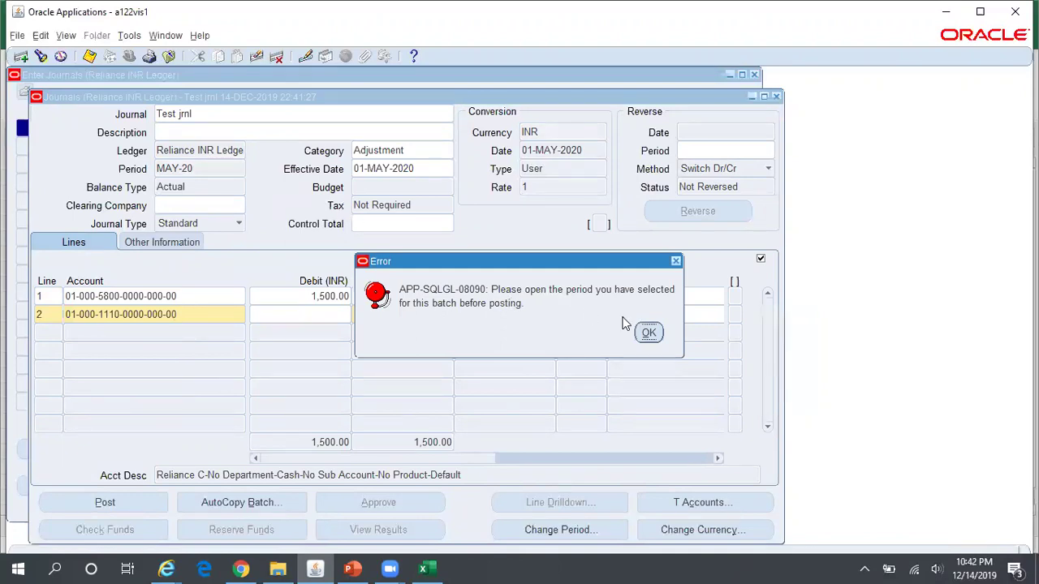
left_click(649, 334)
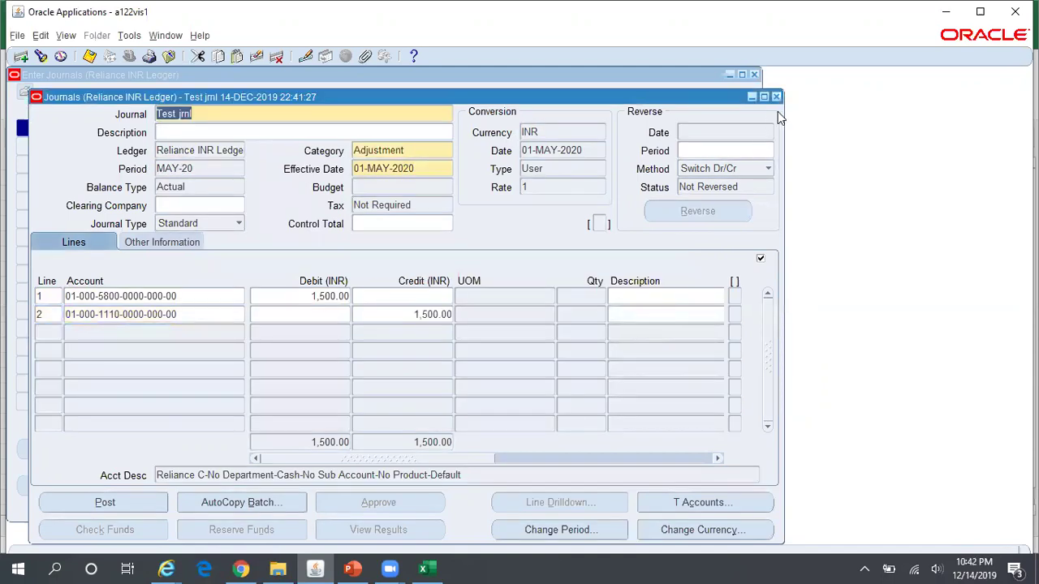
left_click(777, 97)
left_click(754, 75)
Switch to the Excel period status table and check whether Open allows journal entry, journal posting and running of reports.
key("alt+Tab")
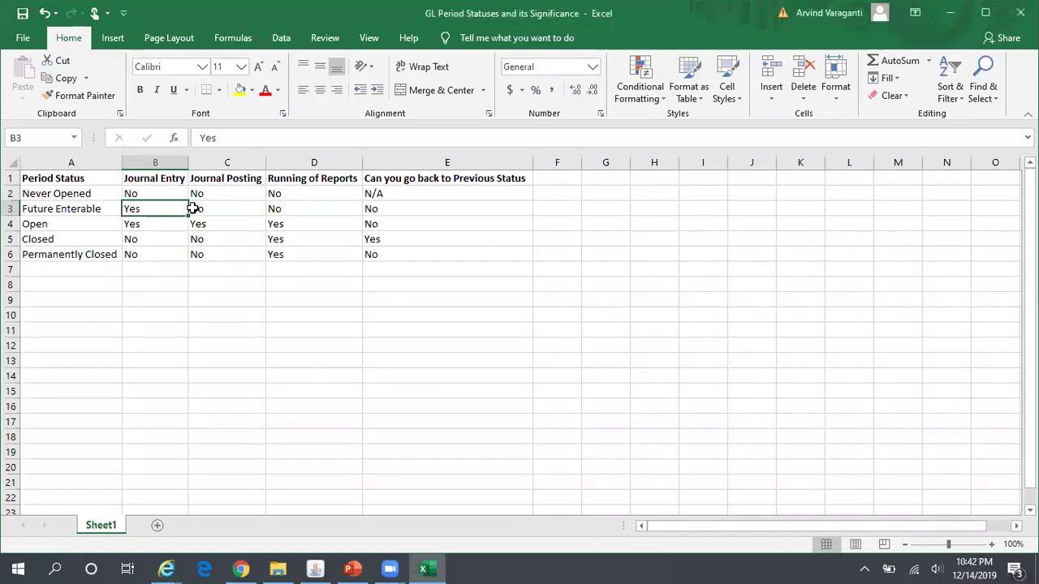
left_click(67, 227)
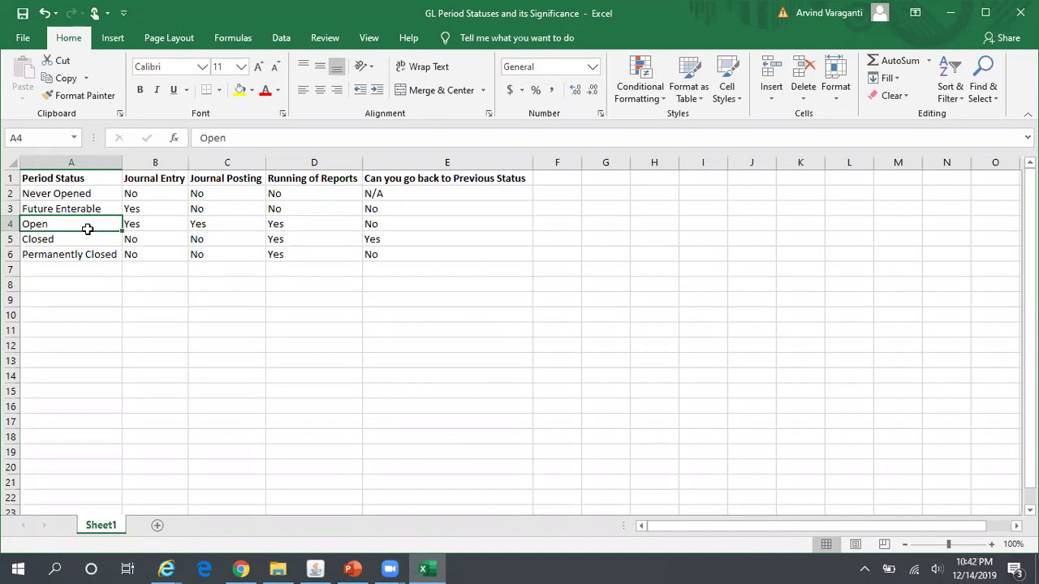
left_click(144, 225)
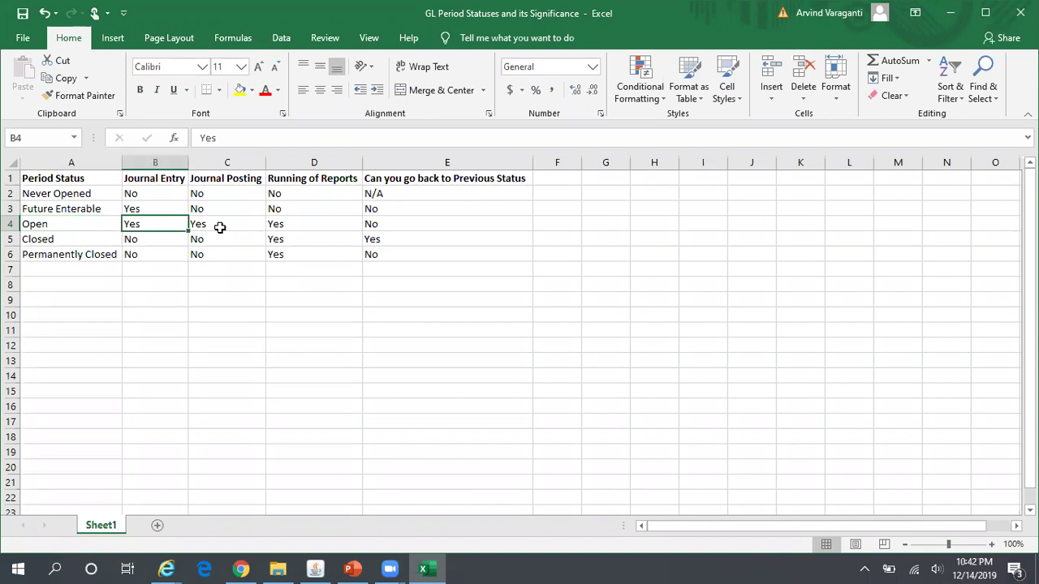
left_click(221, 226)
left_click(297, 226)
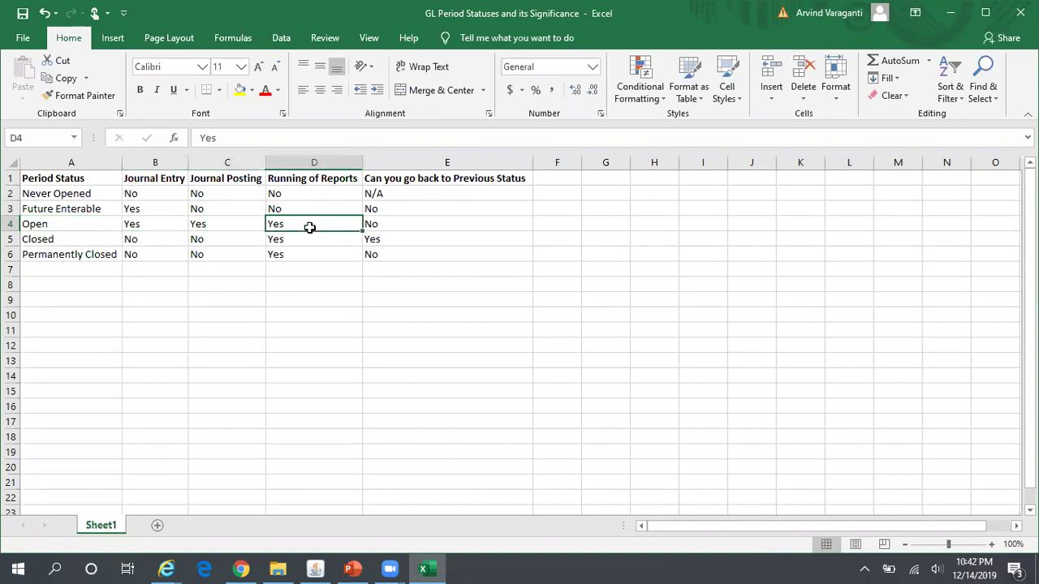
Check whether the Open period status can go back to its previous status.
left_click(382, 221)
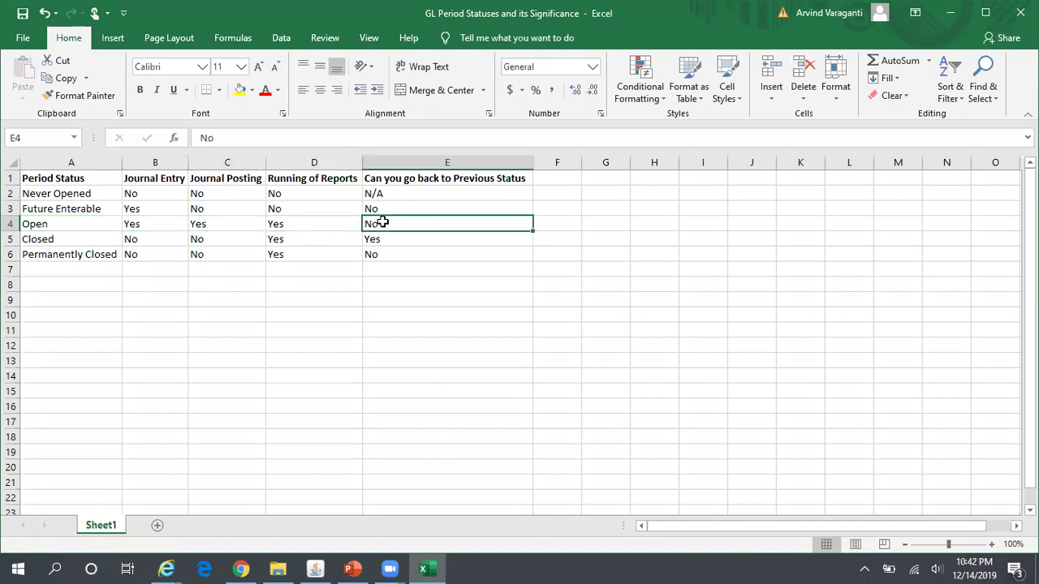
left_click(79, 226)
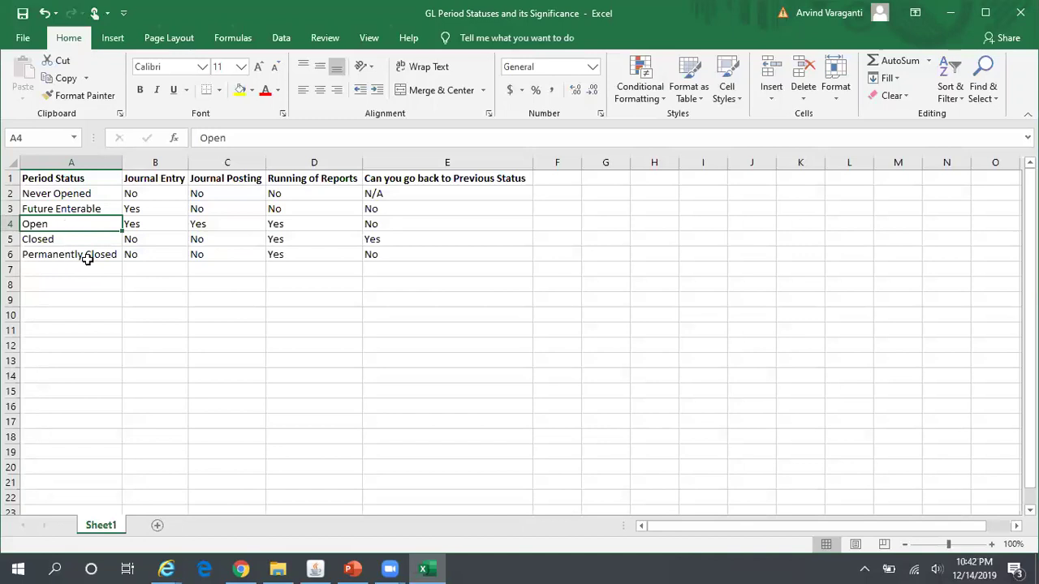
Examine what the Closed status allows for journal entry, posting, reports and going back to the previous status, comparing it with the Open row.
left_click(50, 239)
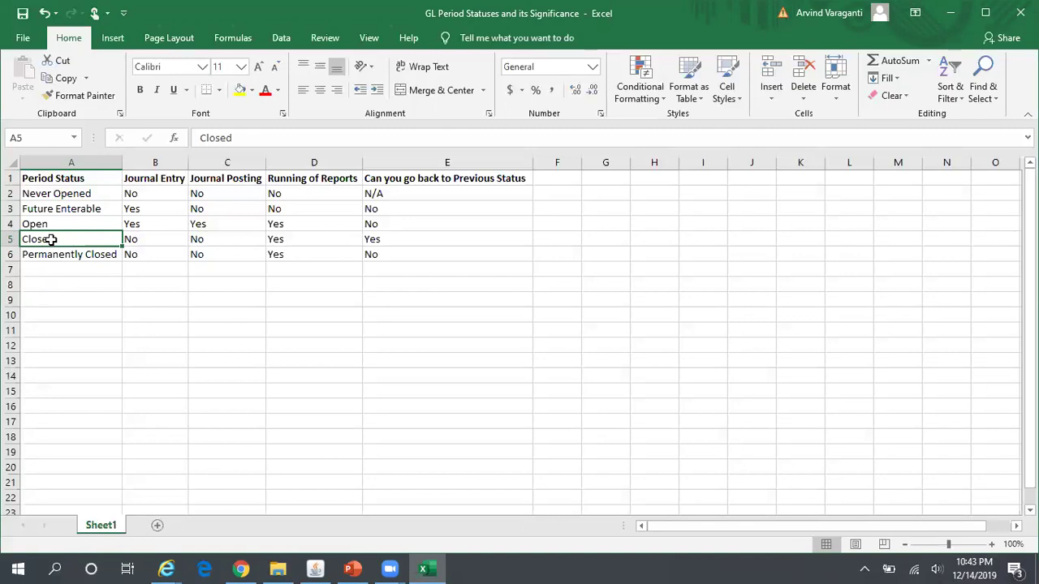
left_click(150, 243)
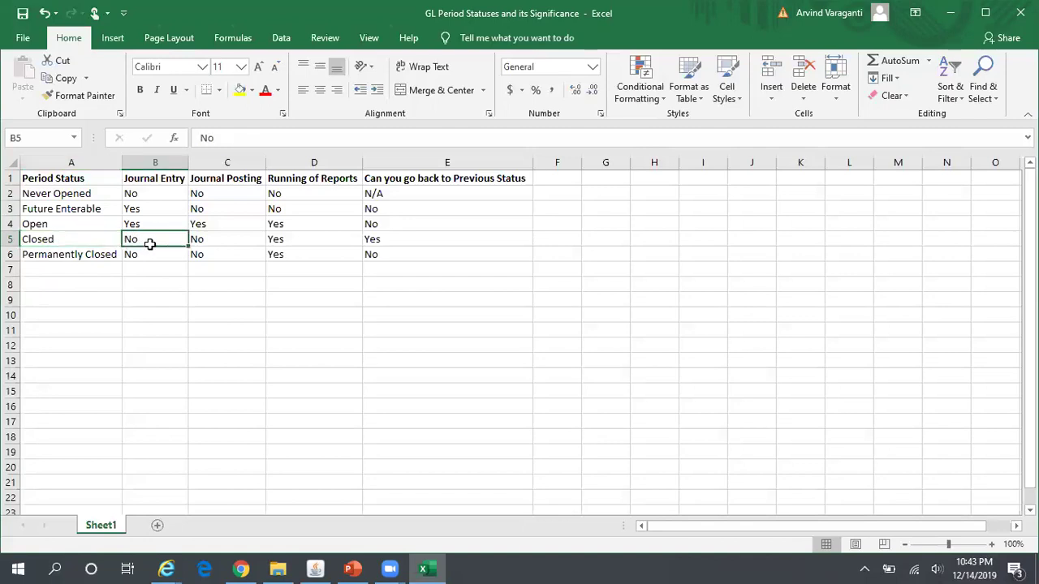
left_click(225, 241)
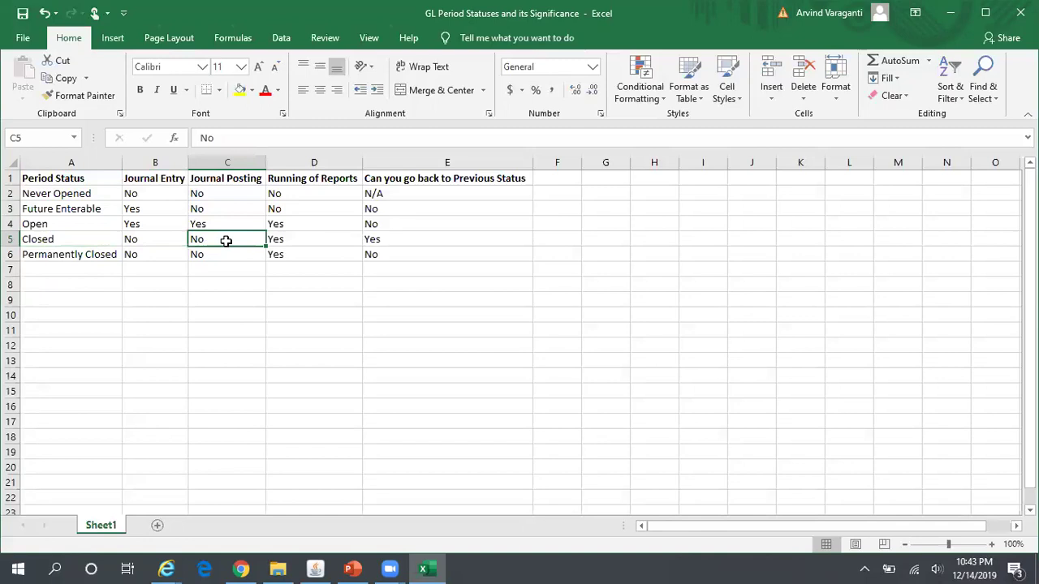
left_click(291, 241)
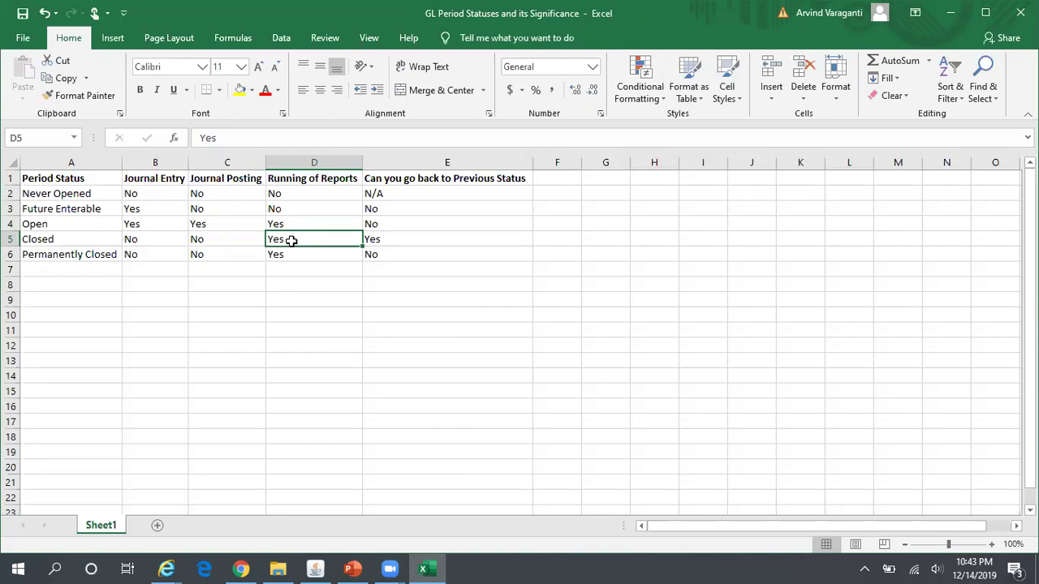
left_click(399, 235)
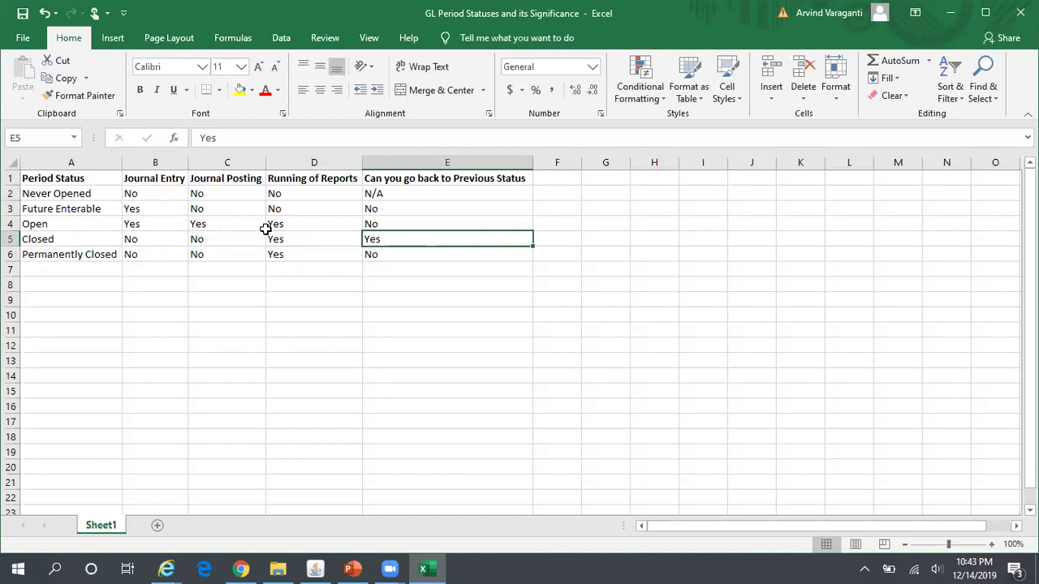
left_click(294, 225)
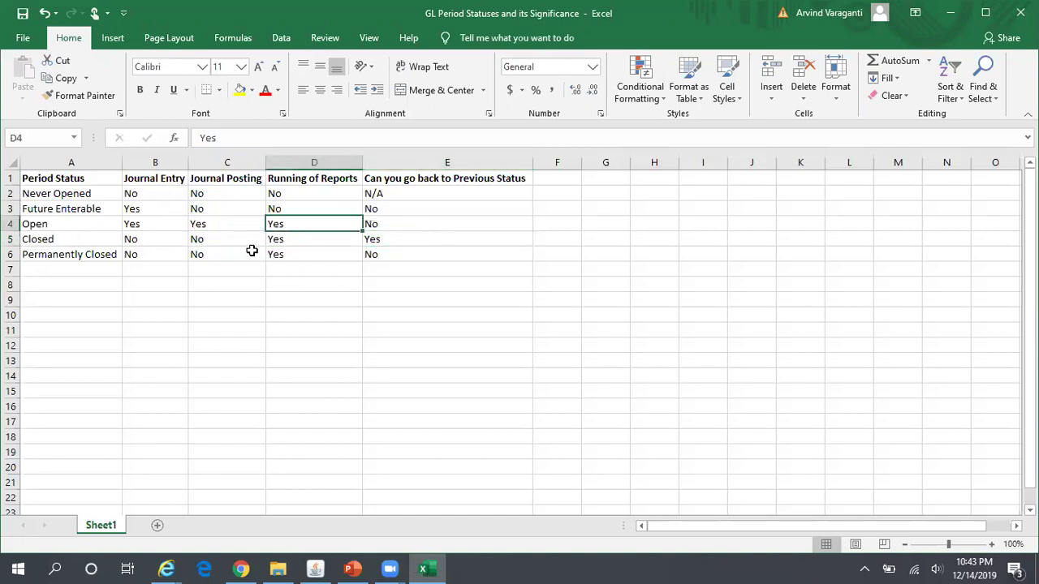
left_click(72, 239)
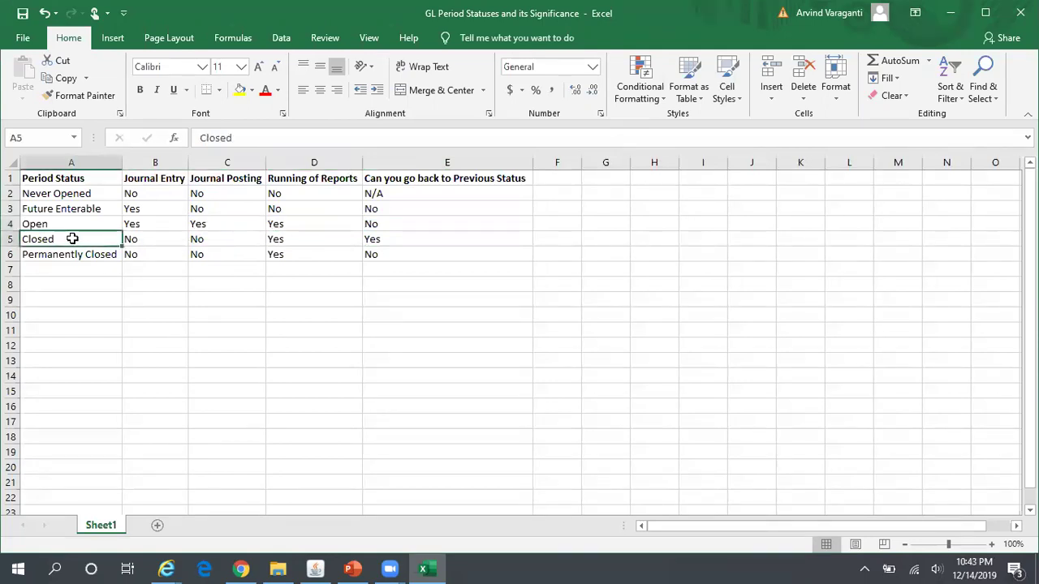
left_click(398, 229)
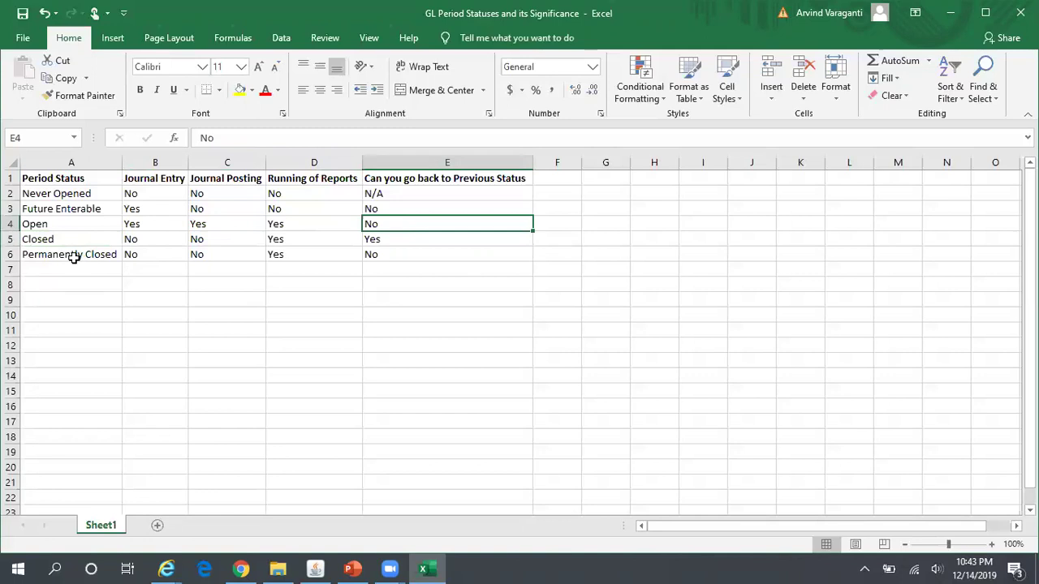
Compare the Closed and Permanently Closed statuses, including whether each can go back to its previous status.
left_click(74, 257)
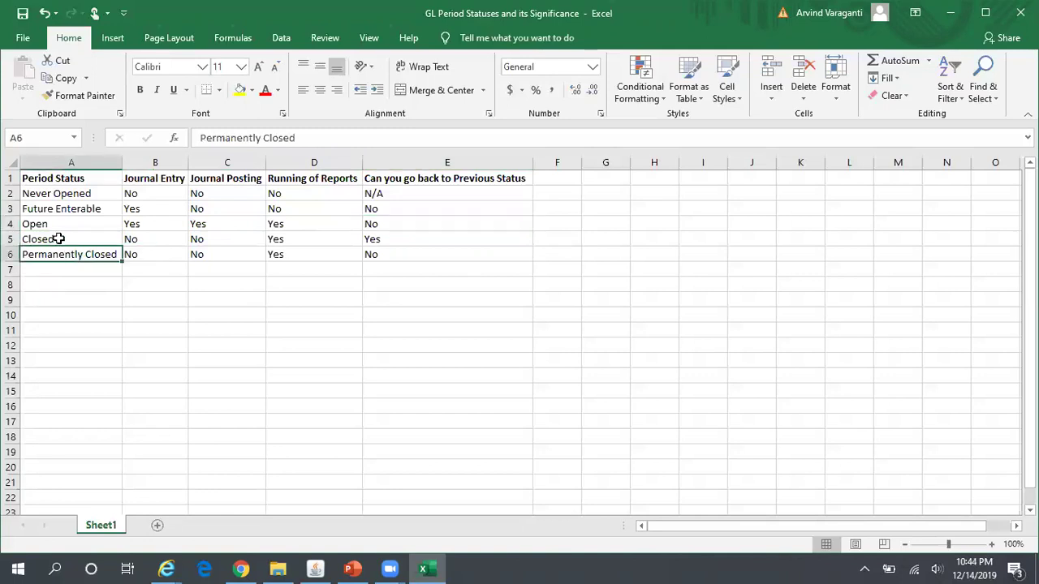
left_click(57, 240)
left_click(76, 253)
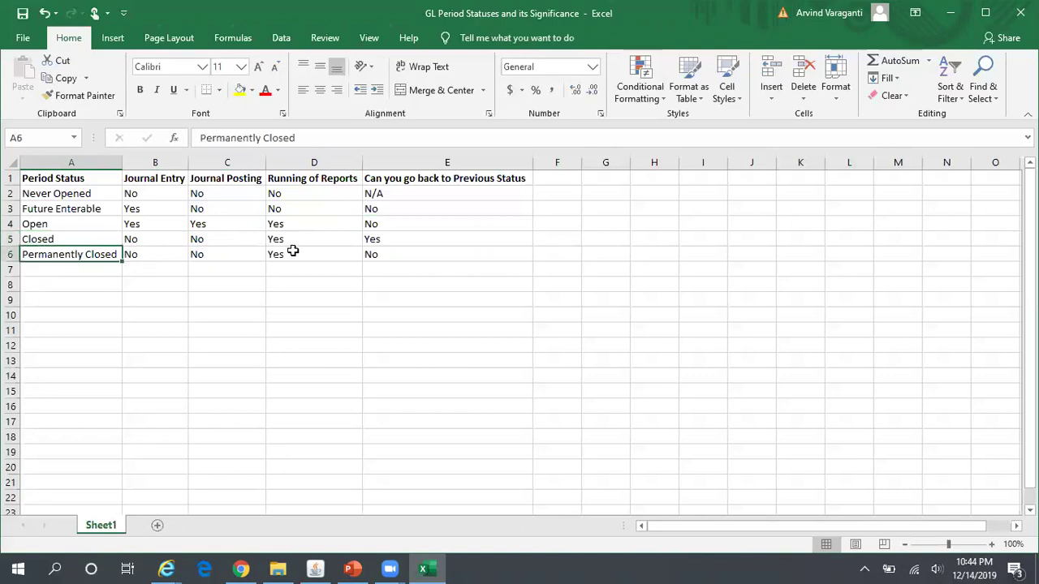
left_click(368, 265)
left_click(406, 240)
left_click(70, 256)
left_click(60, 241)
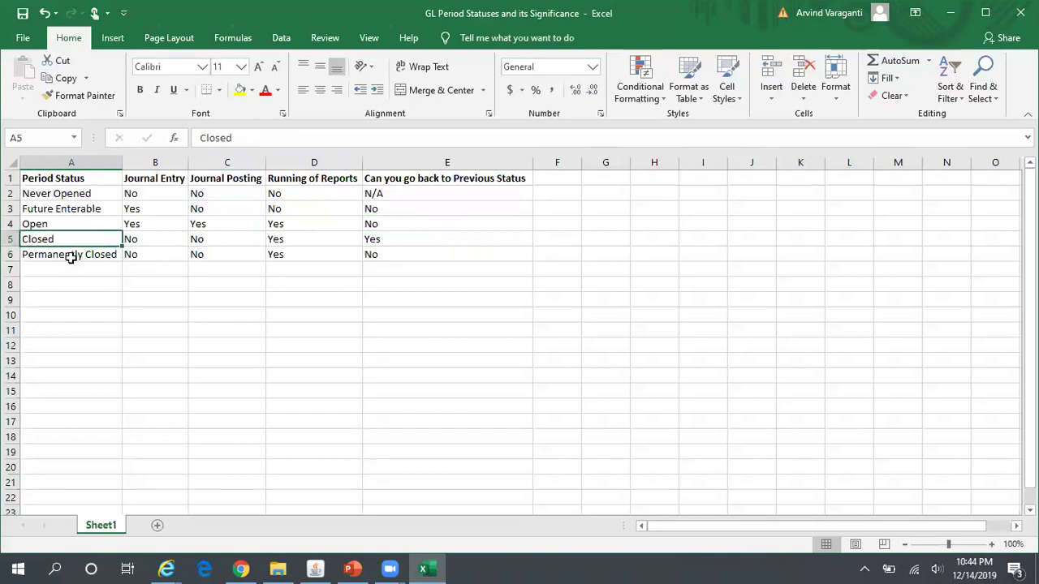
left_click(83, 258)
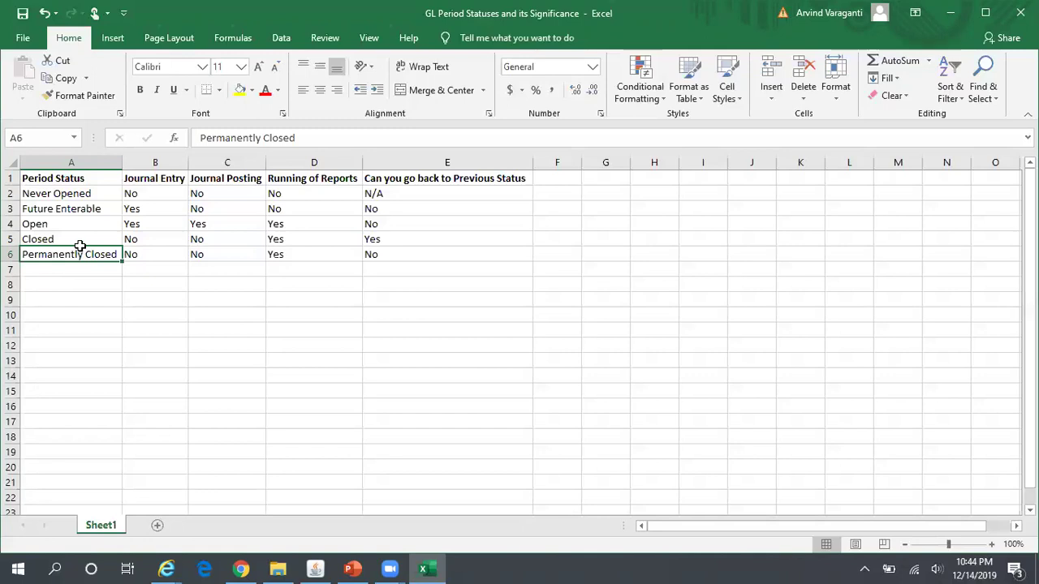
left_click(69, 238)
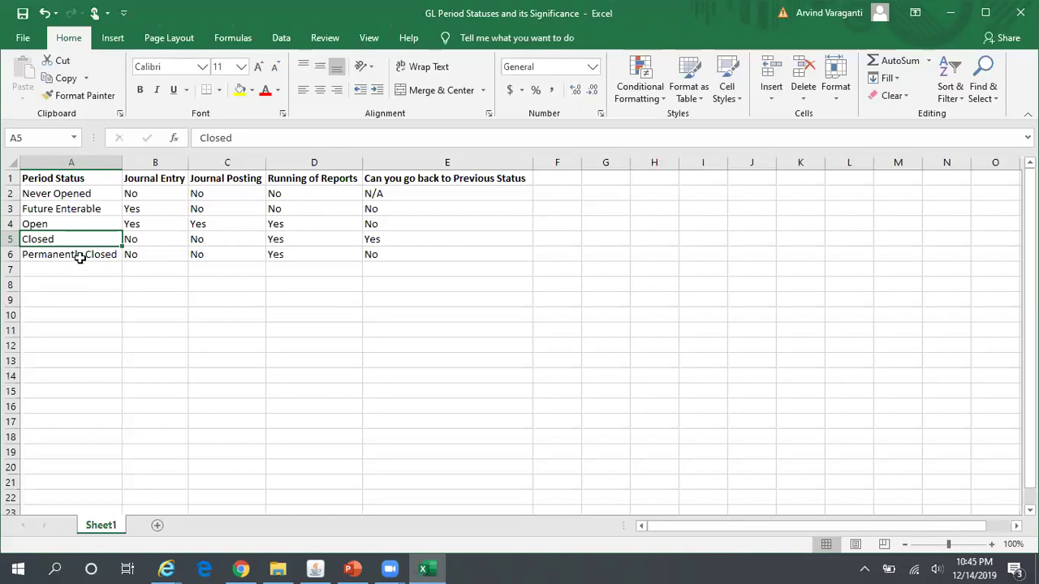
Check whether Permanently Closed allows journal entry, journal posting, running of reports and a return to the Closed status.
left_click(143, 257)
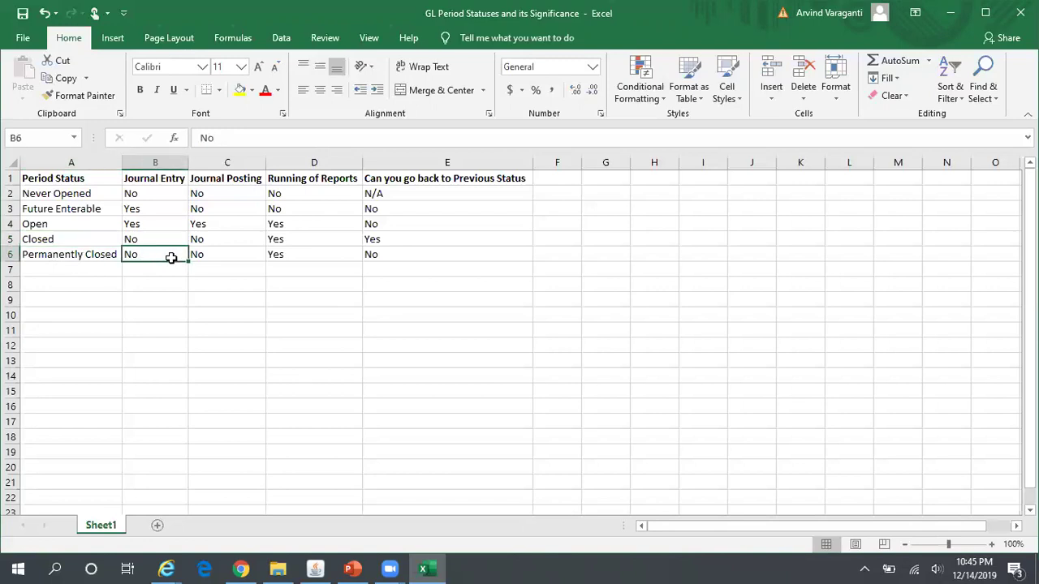
left_click(209, 257)
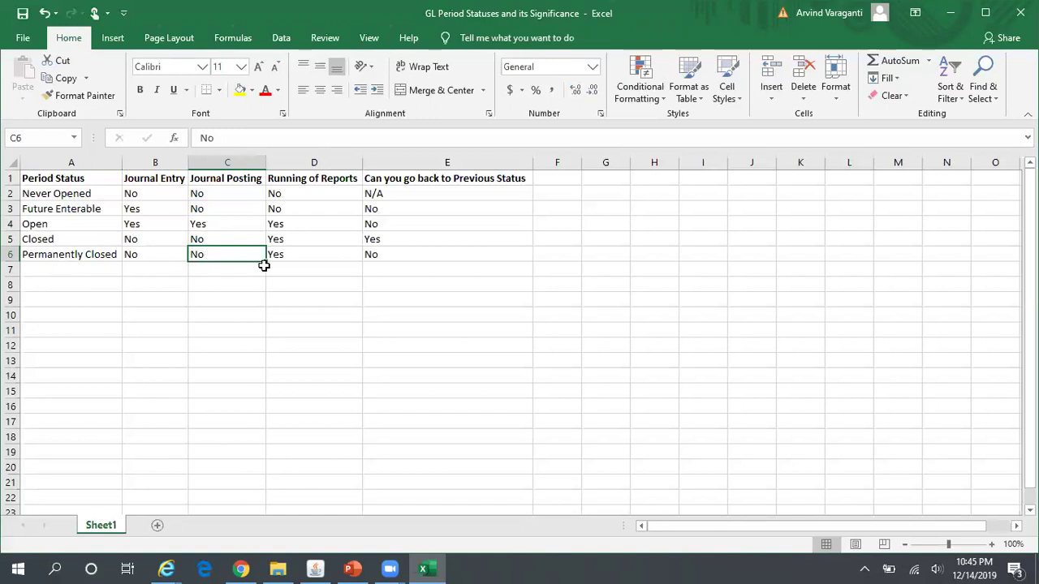
left_click(296, 256)
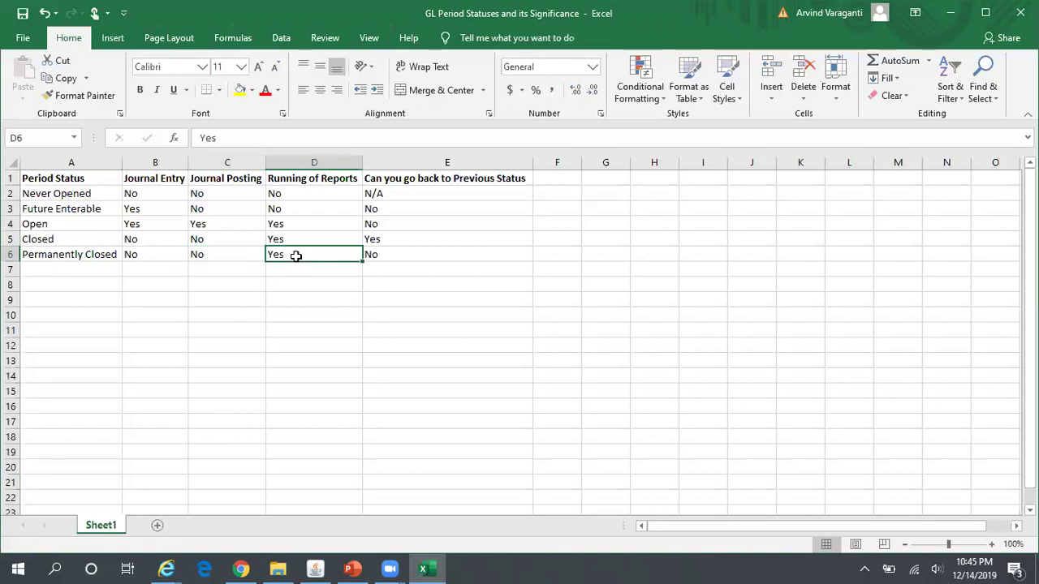
left_click(398, 259)
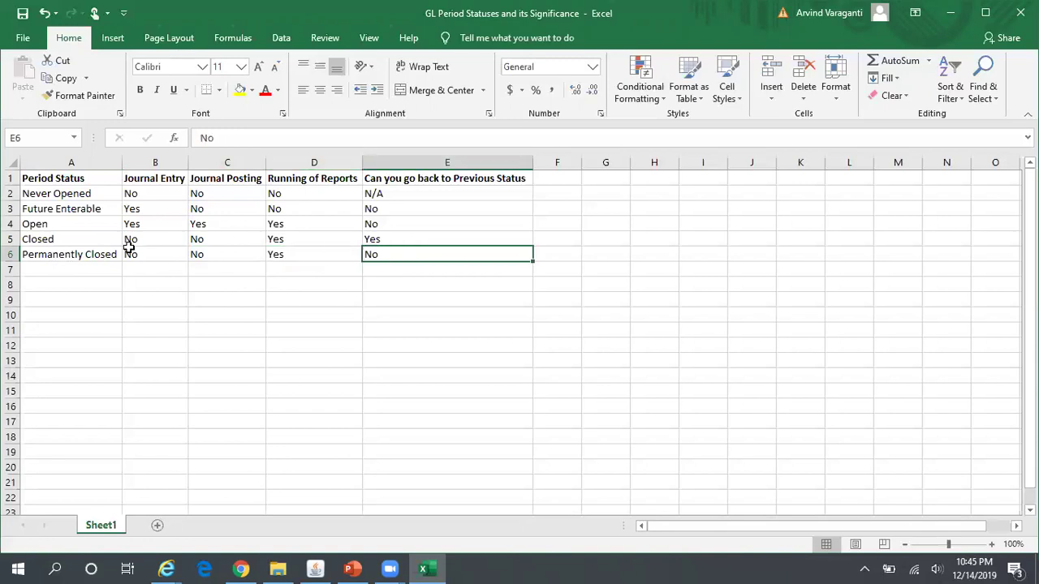
left_click(94, 257)
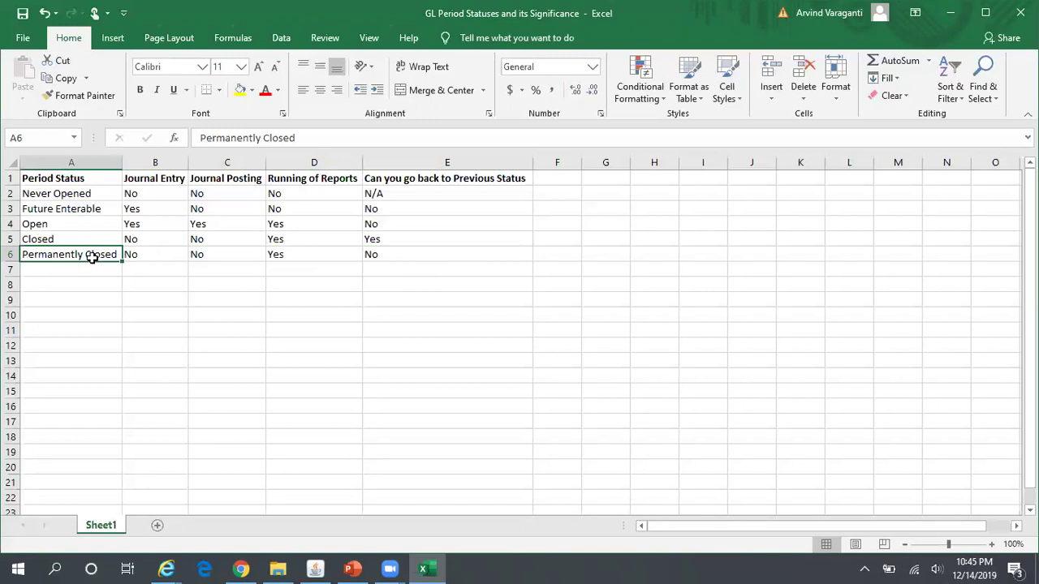
left_click(72, 239)
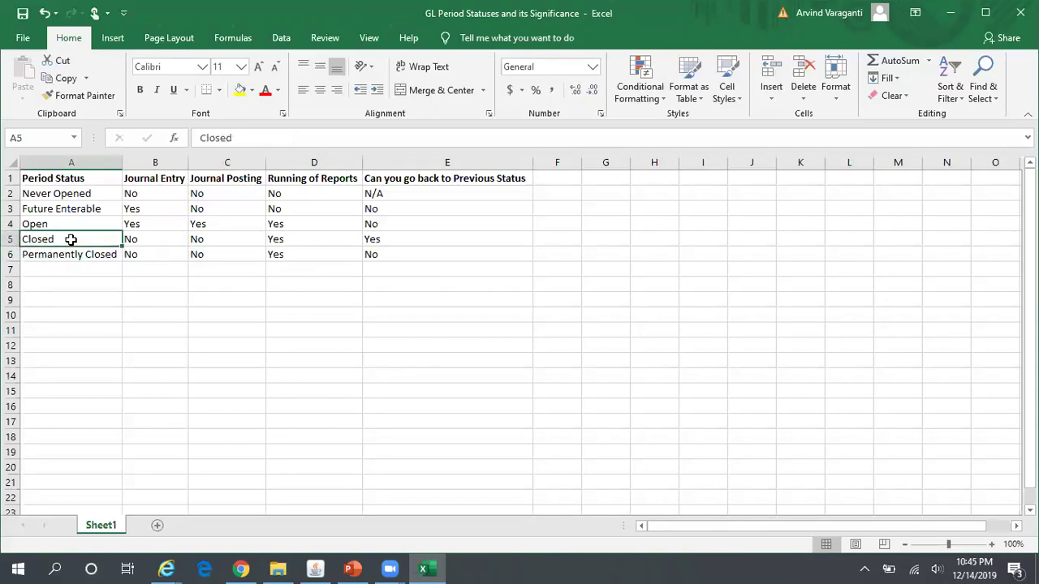